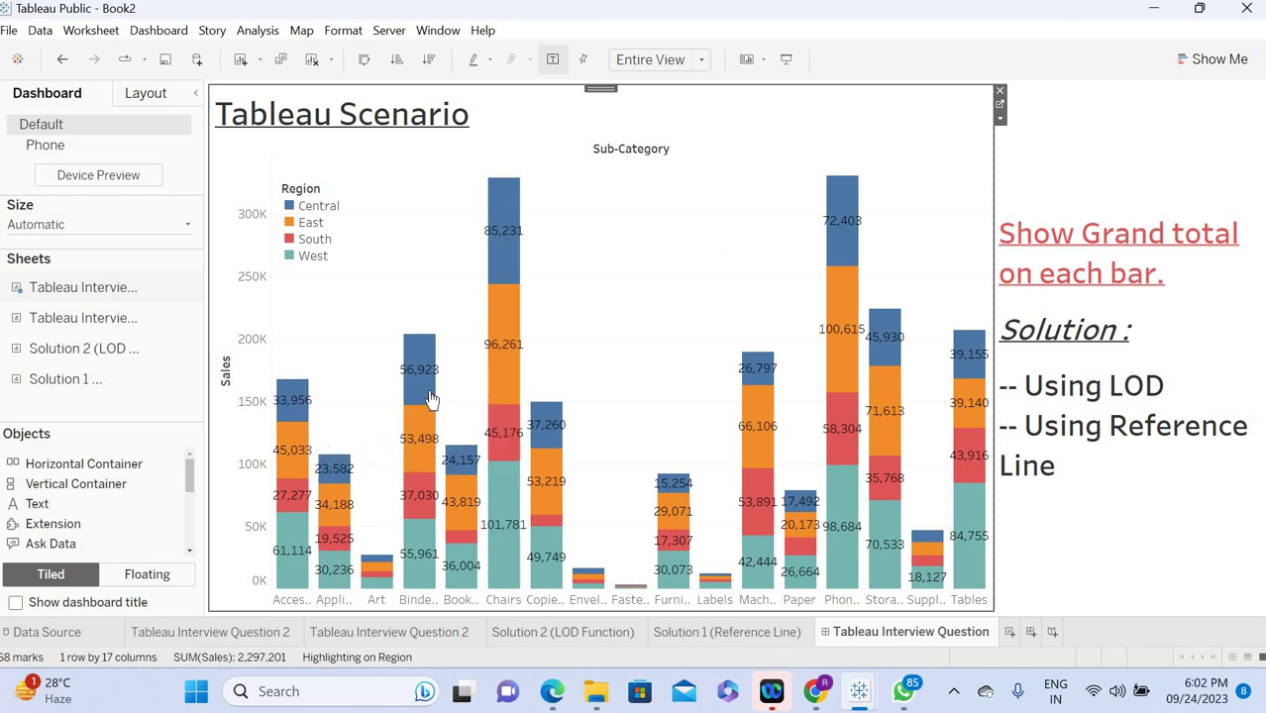
# Step: Open the first "Tableau Interview Question 2" worksheet
pyautogui.moveTo(287, 428)
pyautogui.click(207, 635)
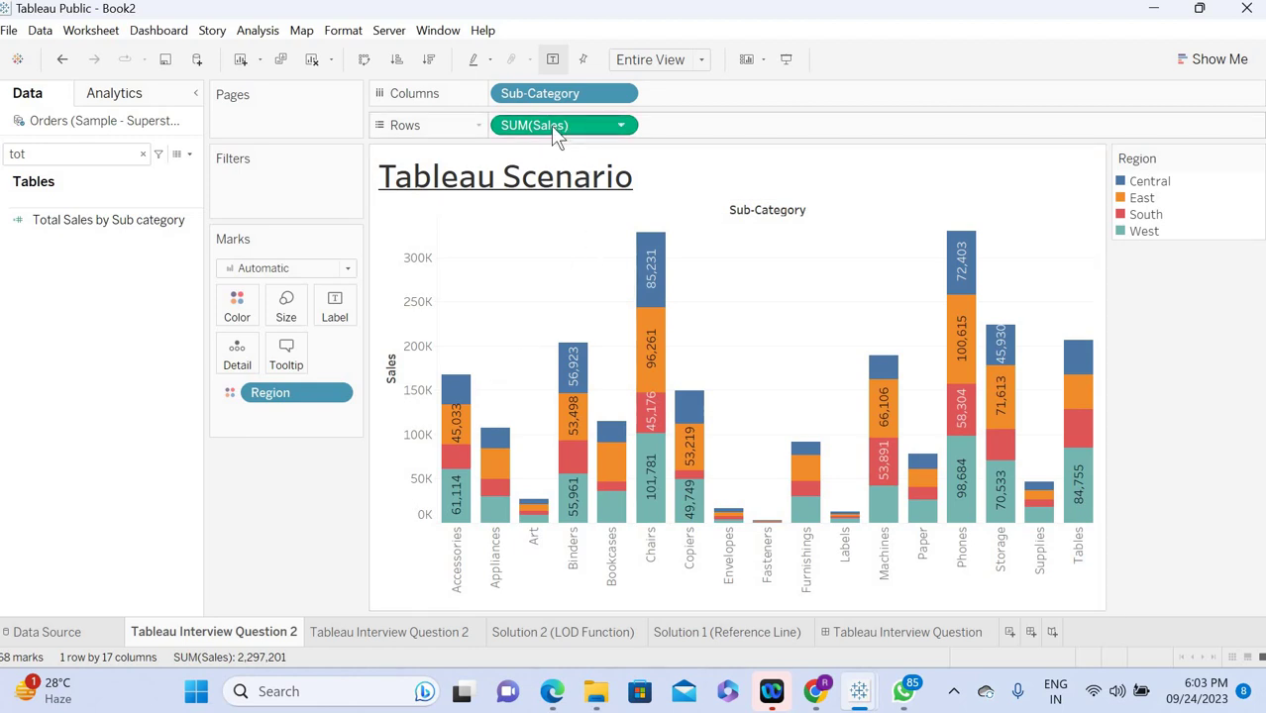
# Step: Try a duplicate of SUM(Sales) on Rows and remove it again
pyautogui.moveTo(550, 124); pyautogui.dragTo(751, 127)
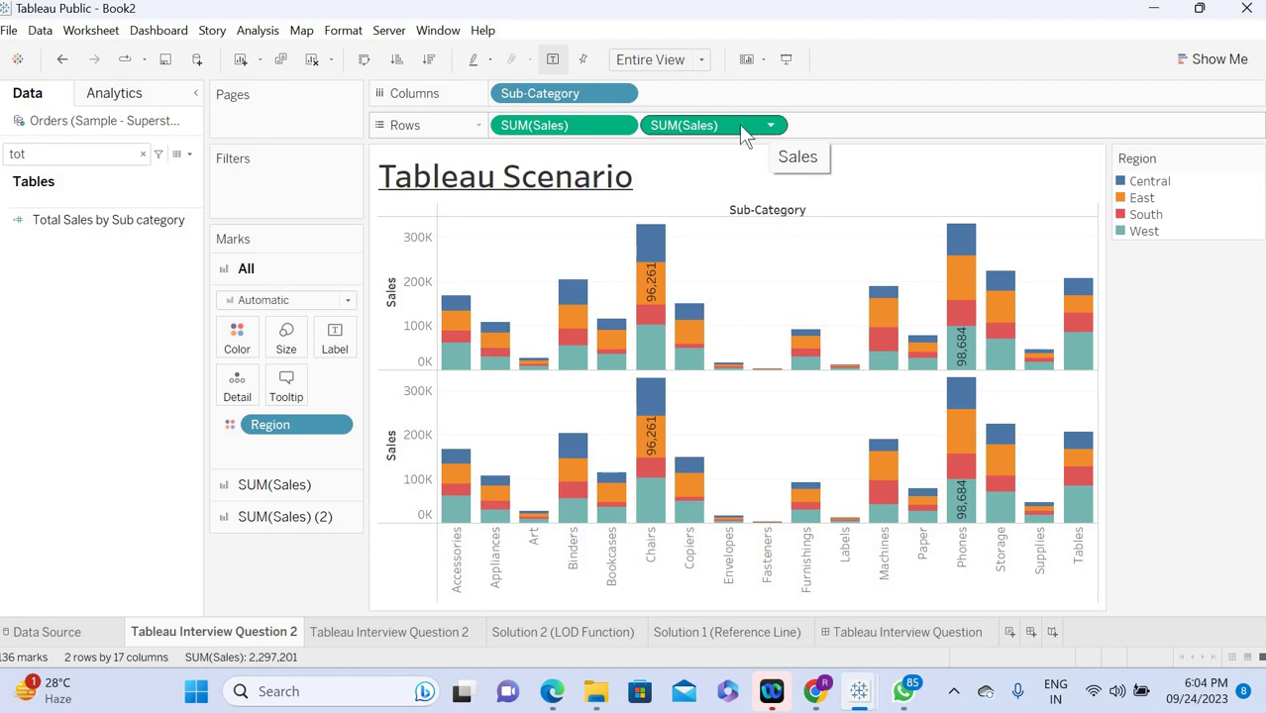
pyautogui.moveTo(698, 129); pyautogui.dragTo(901, 60)
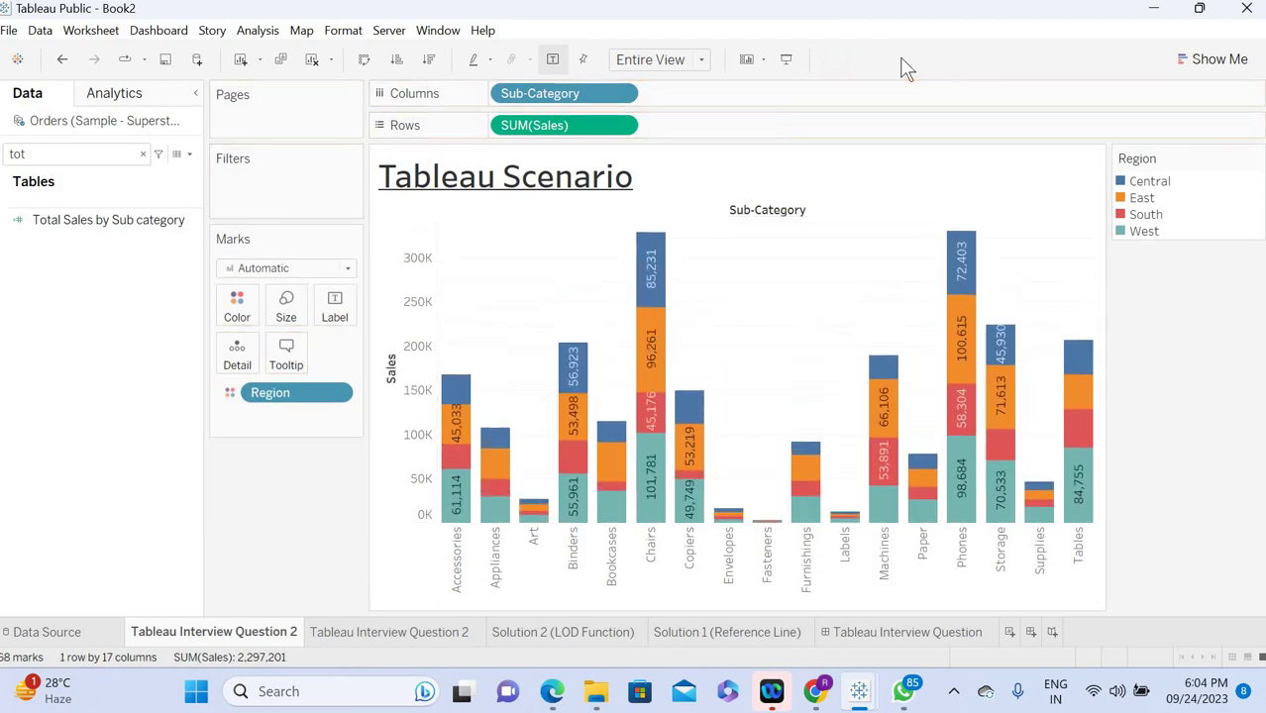
# Step: Add a reference line to the Sales axis, scoped per cell, using the Total of SUM(Sales) as its value
pyautogui.rightClick(414, 321)
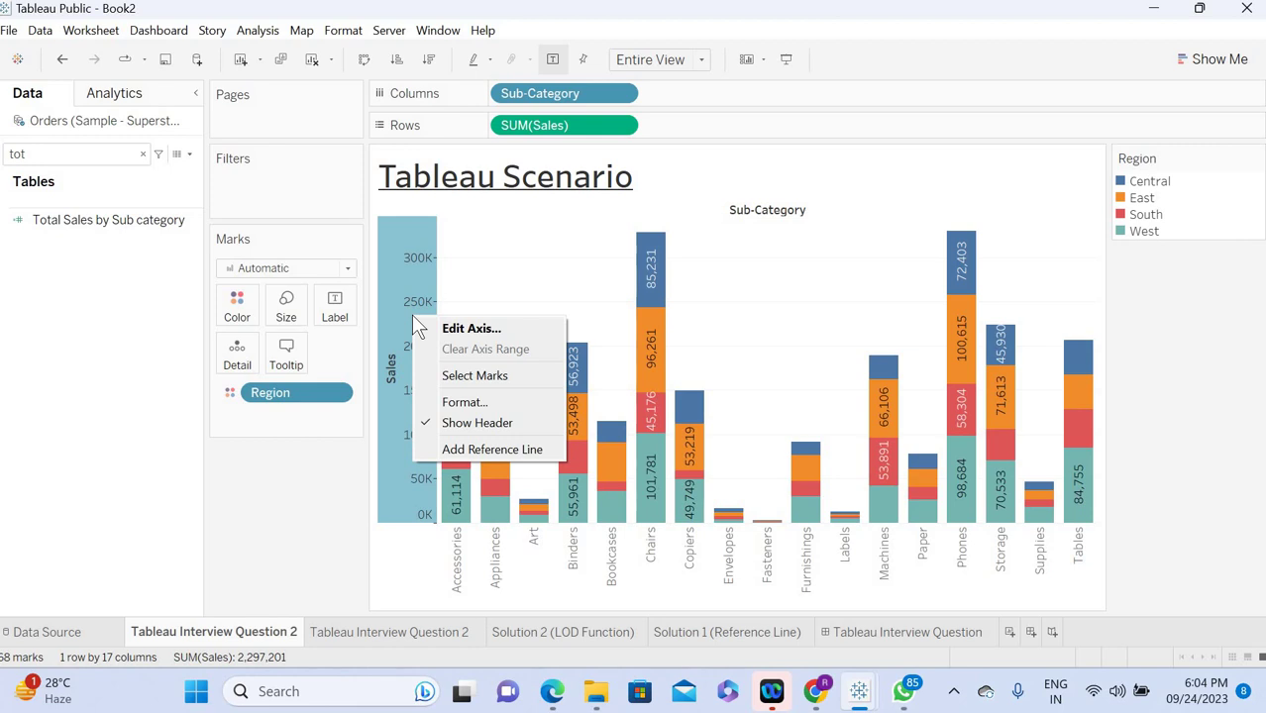
pyautogui.click(452, 453)
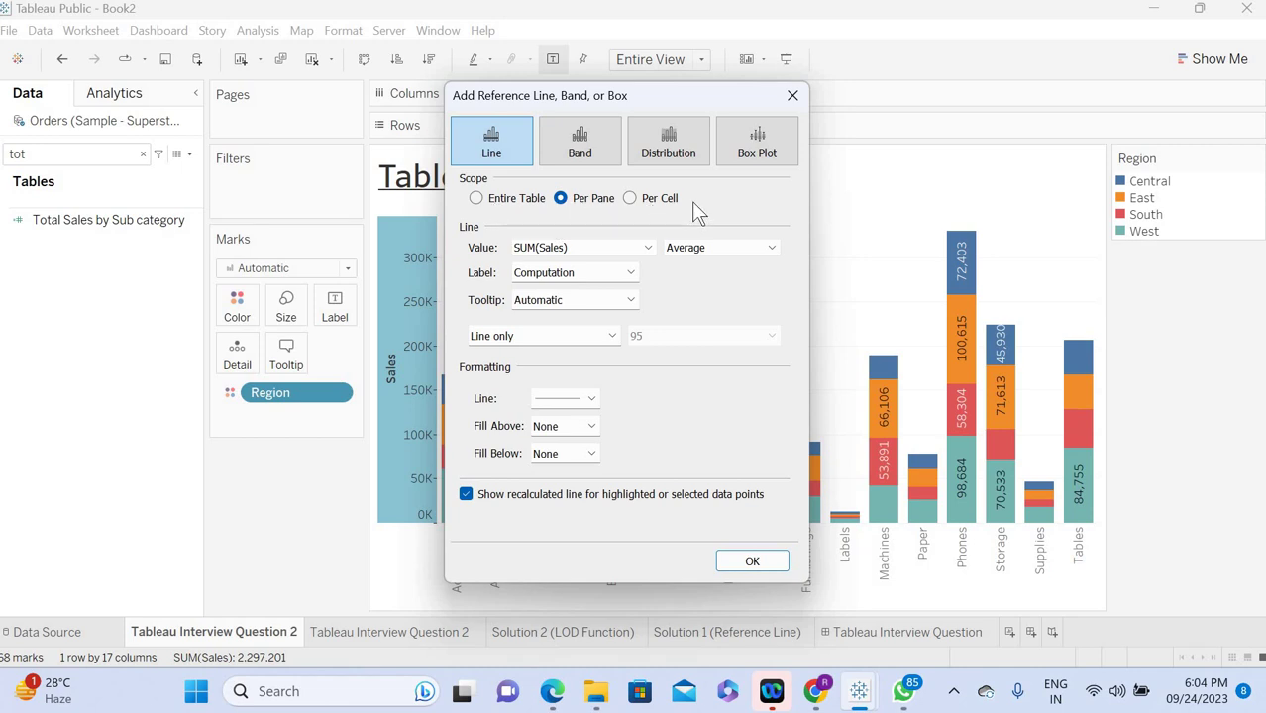
pyautogui.click(629, 198)
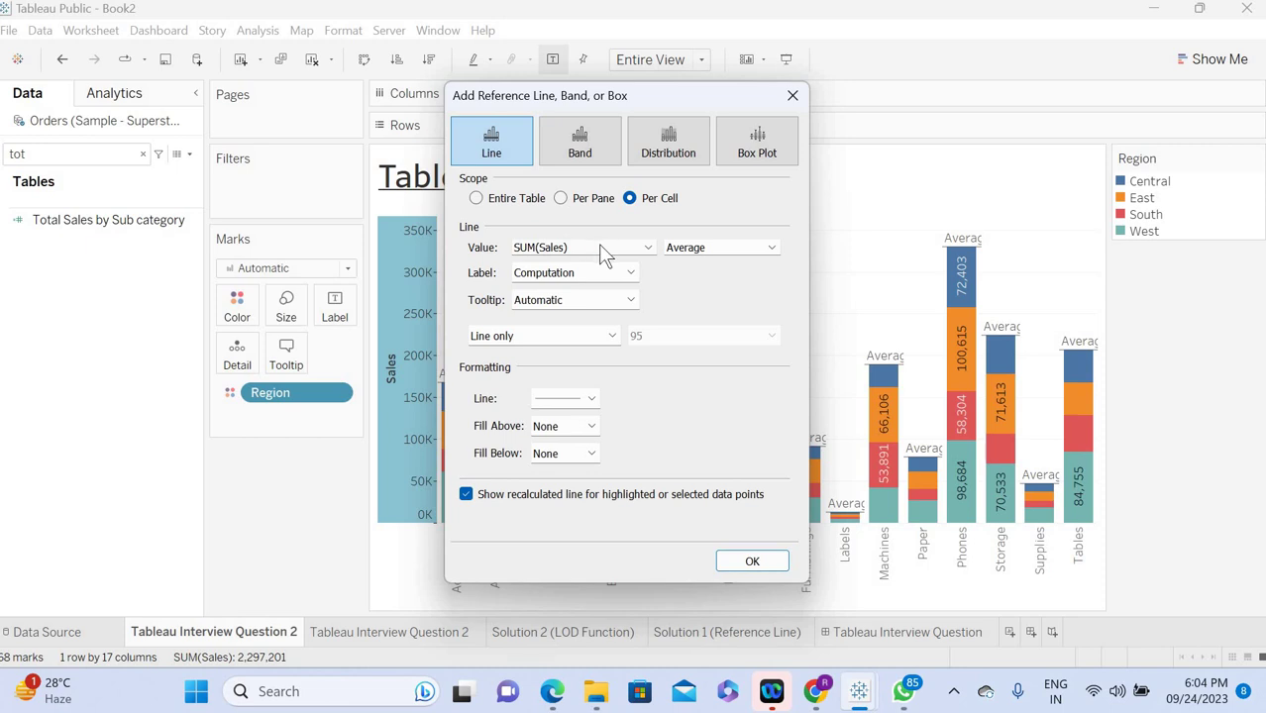
pyautogui.click(698, 249)
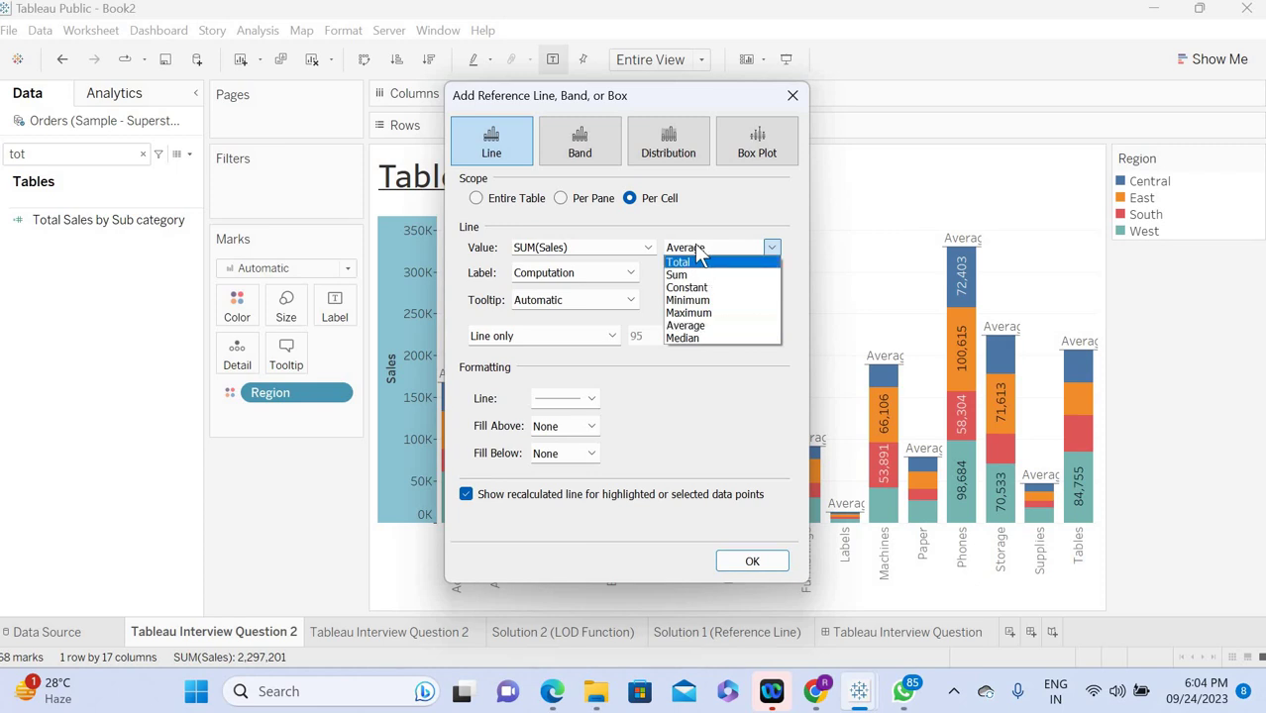
pyautogui.click(696, 273)
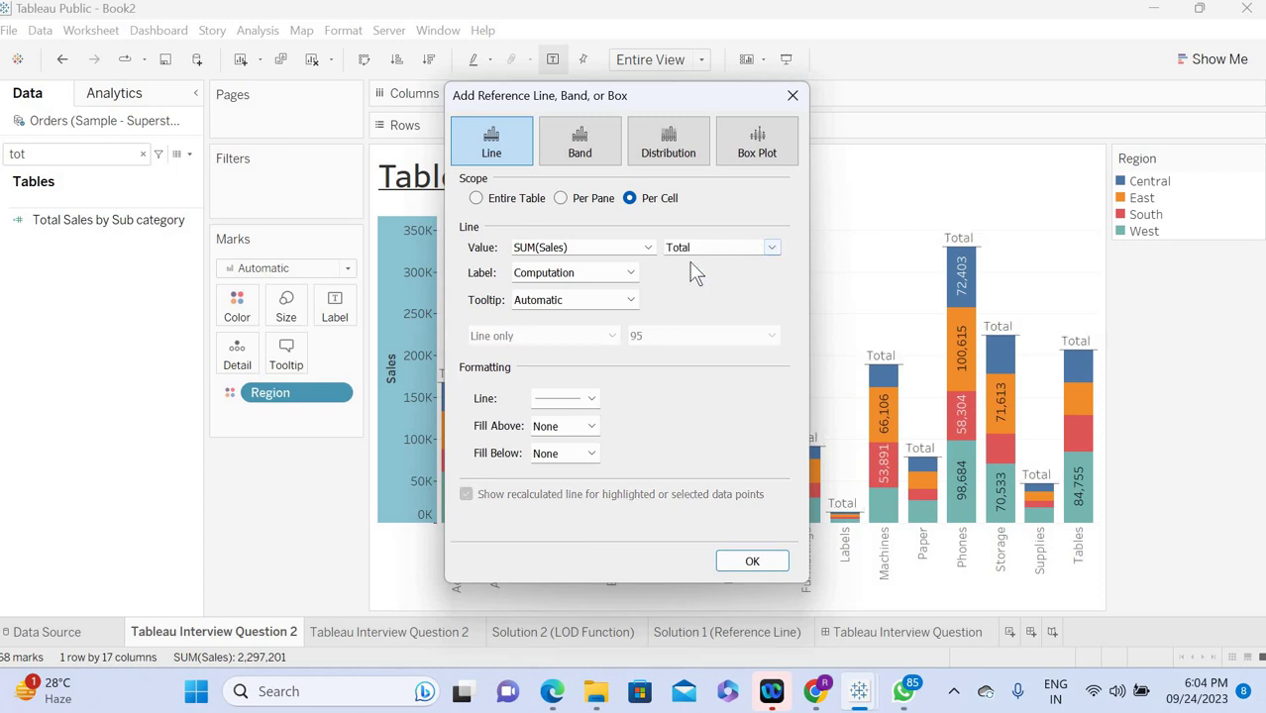
# Step: Set the reference line's label to Value, keep its existing line style and apply the reference line
pyautogui.click(544, 278)
pyautogui.click(532, 303)
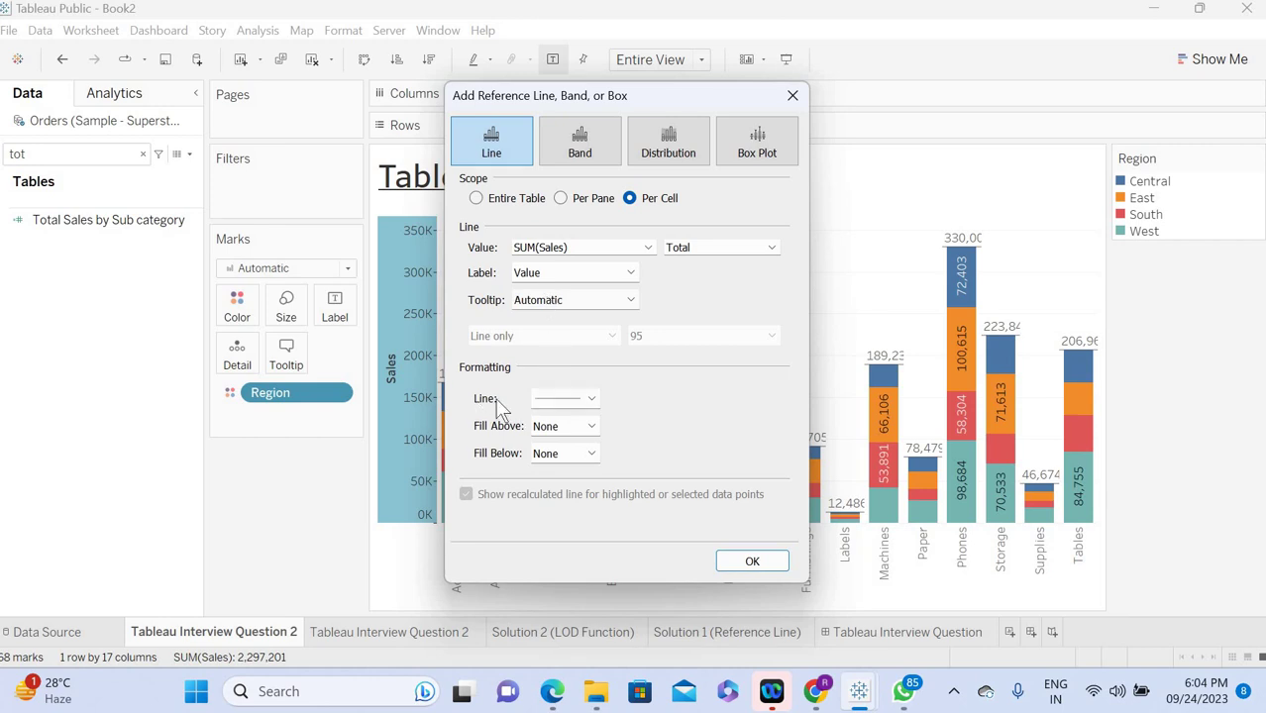
pyautogui.click(564, 406)
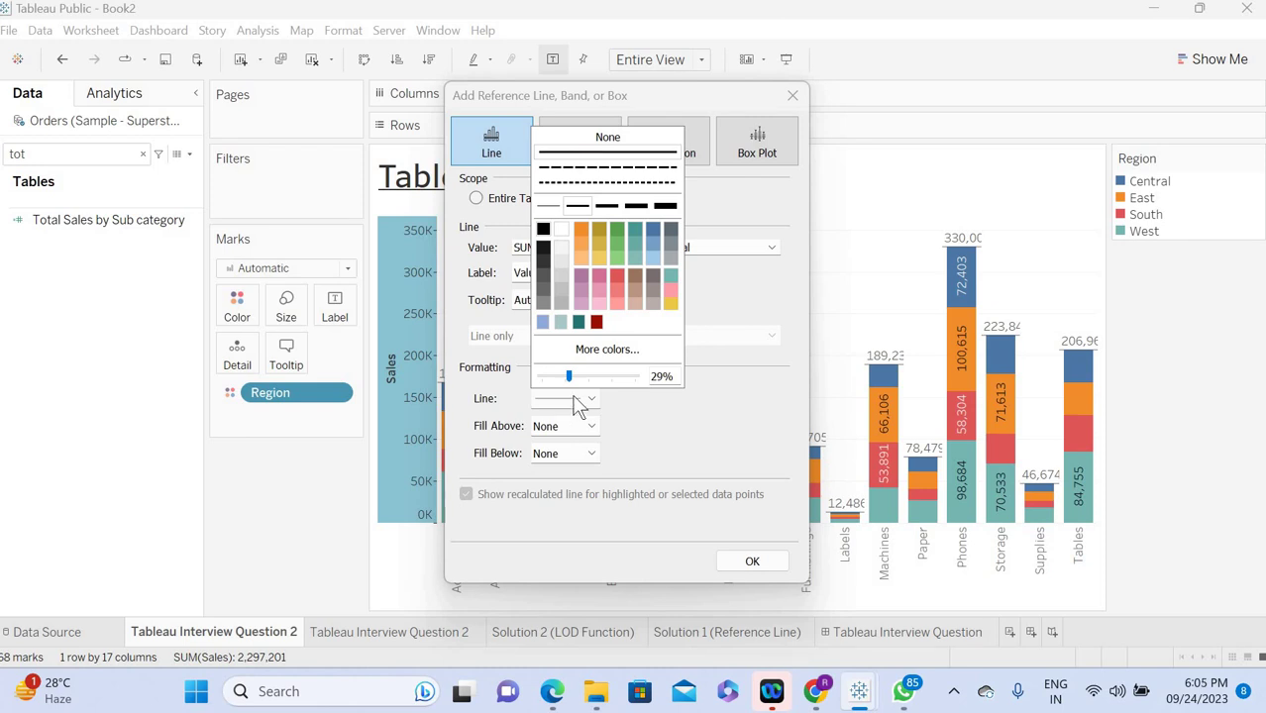
pyautogui.click(637, 413)
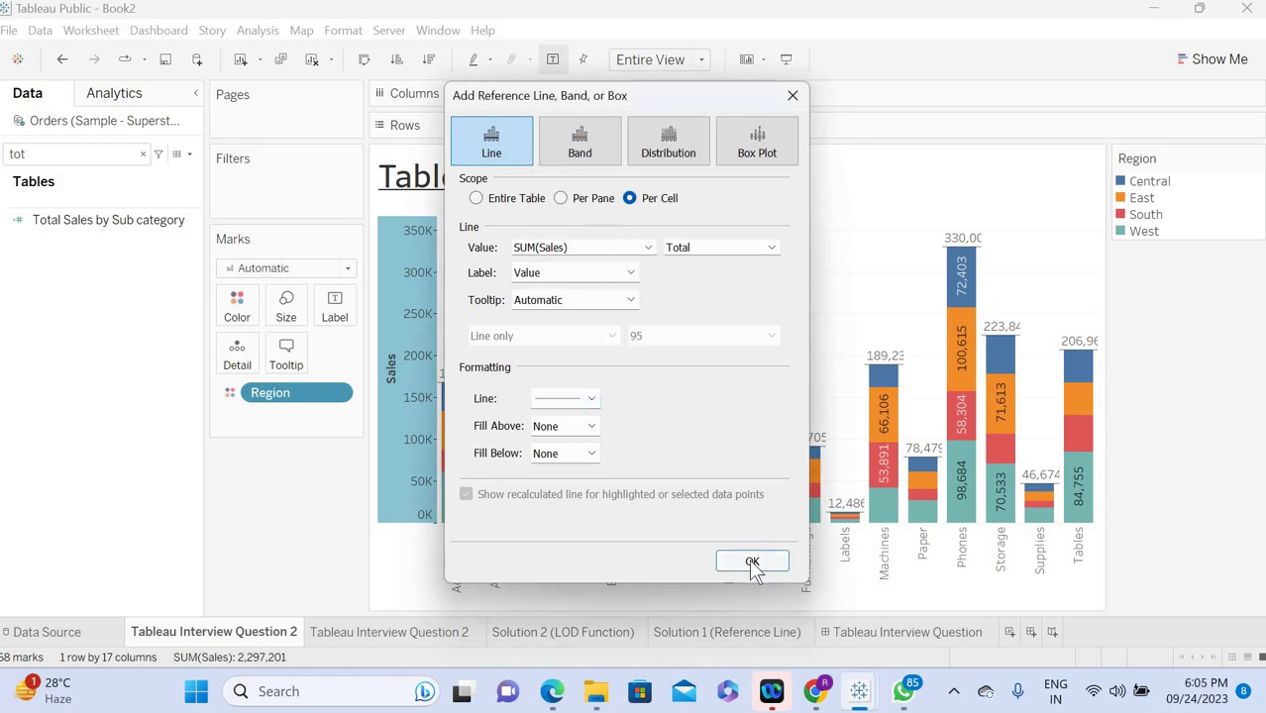
pyautogui.click(752, 561)
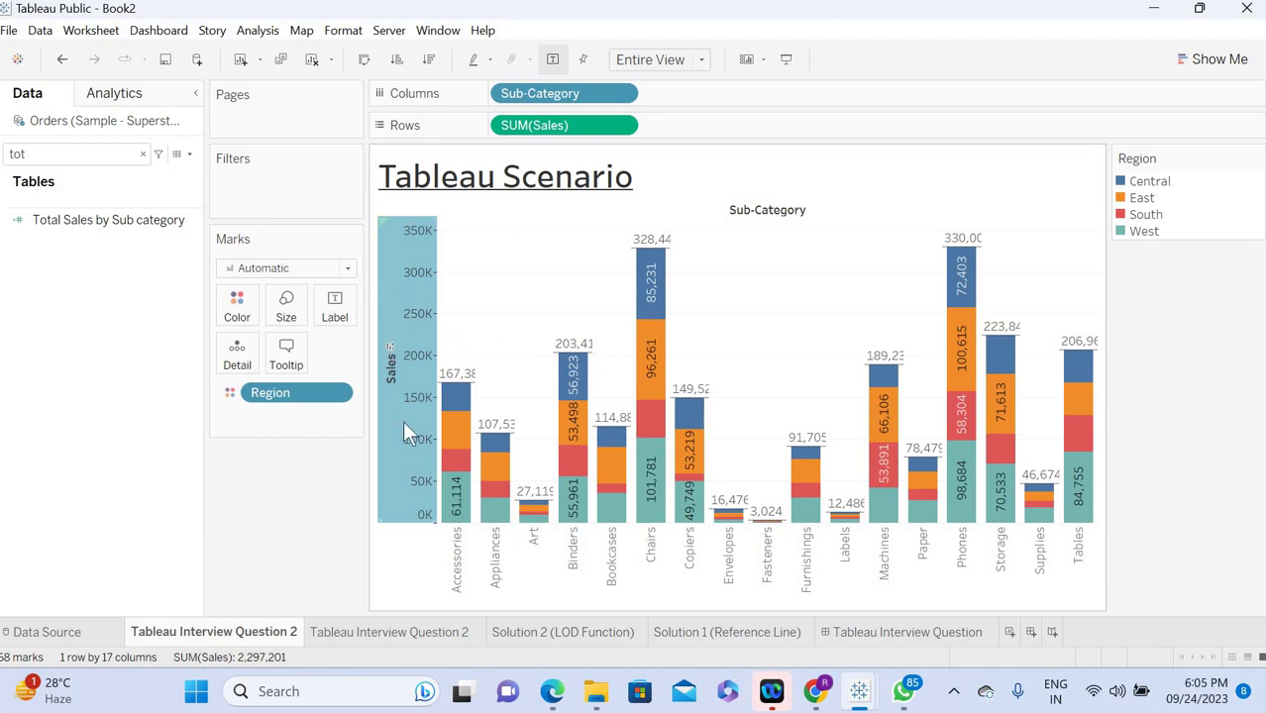
# Step: Open the second "Tableau Interview Question 2" worksheet and clear the field search to list all fields
pyautogui.moveTo(412, 388)
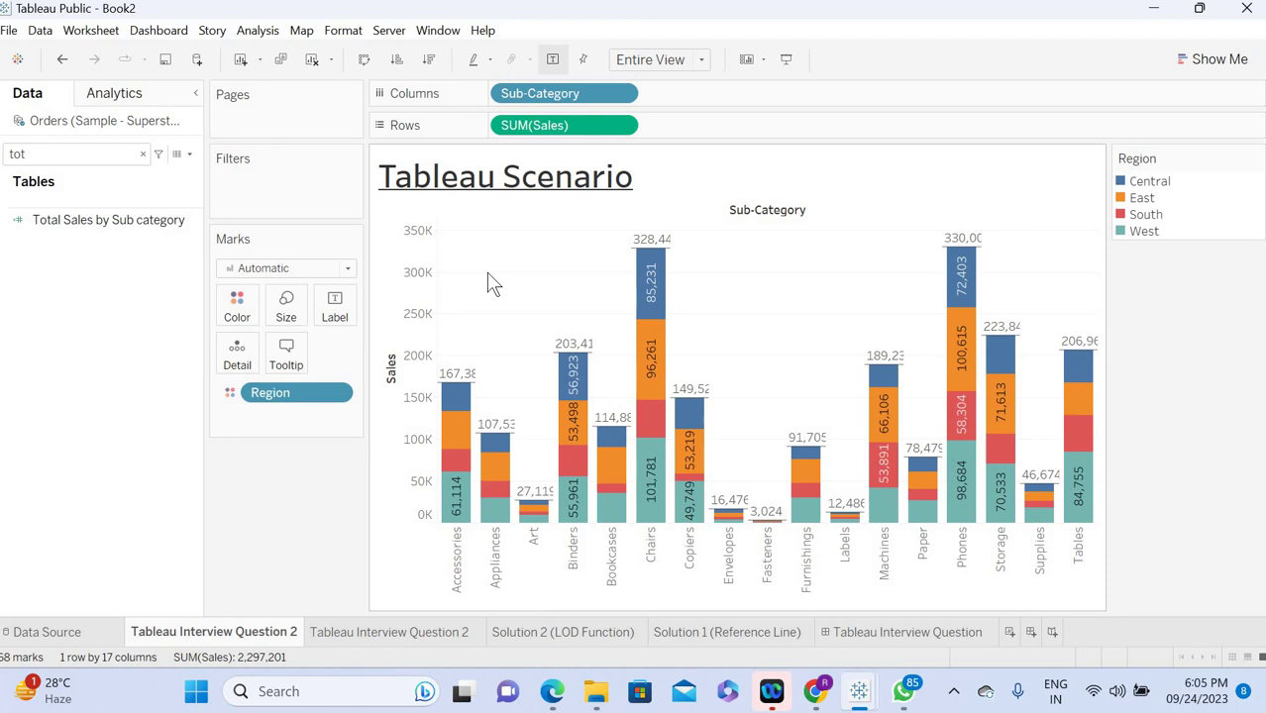
pyautogui.click(414, 639)
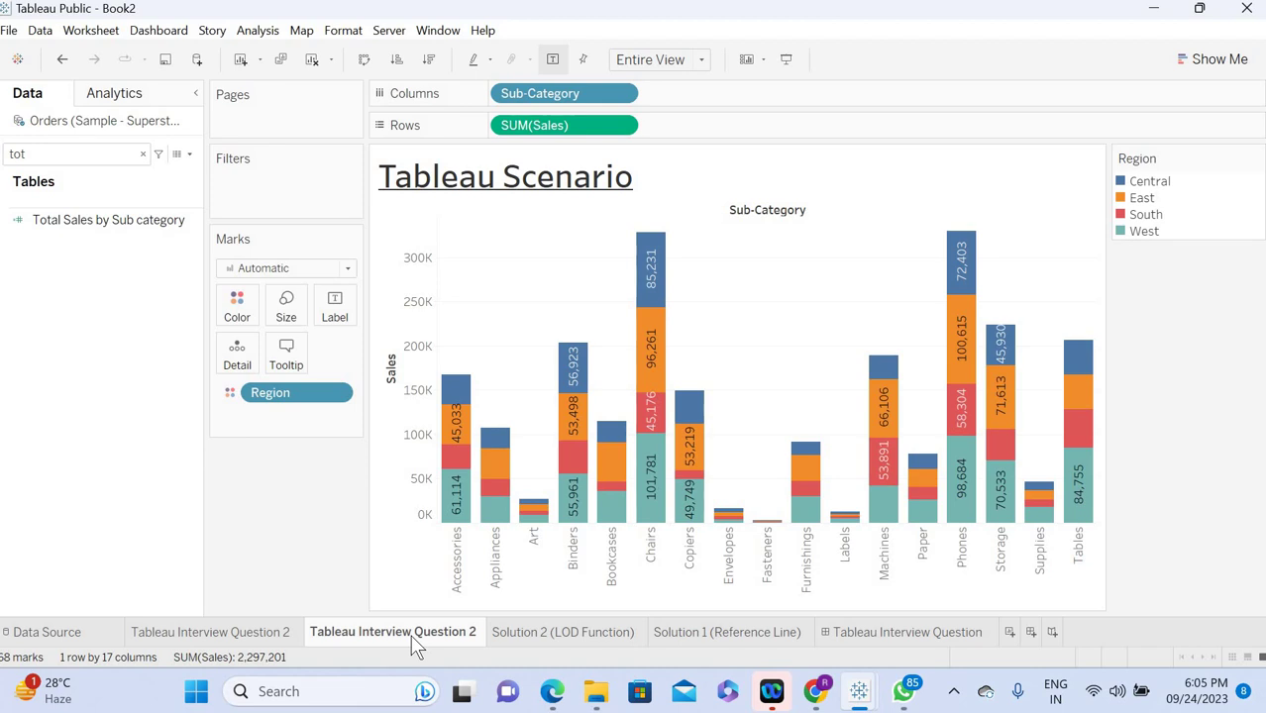
pyautogui.click(141, 154)
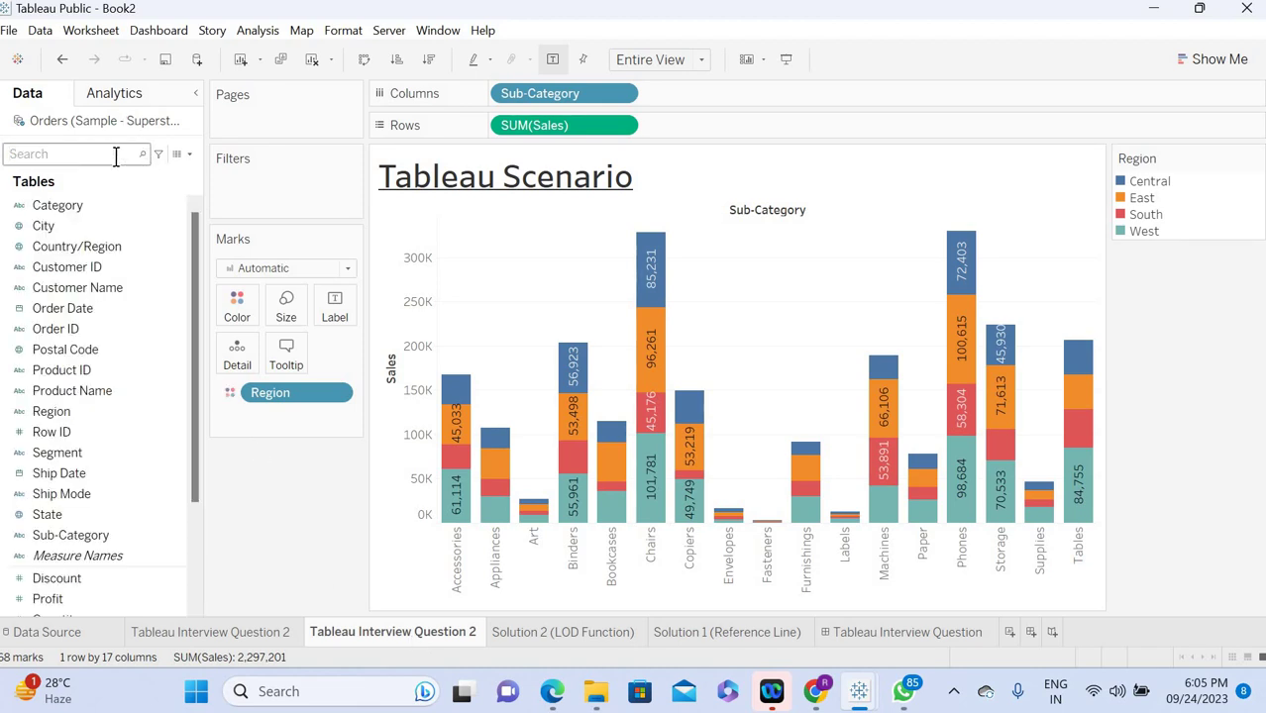
pyautogui.click(86, 160)
# Step: Start a new calculated field named "Sales by subvategory"
pyautogui.click(191, 155)
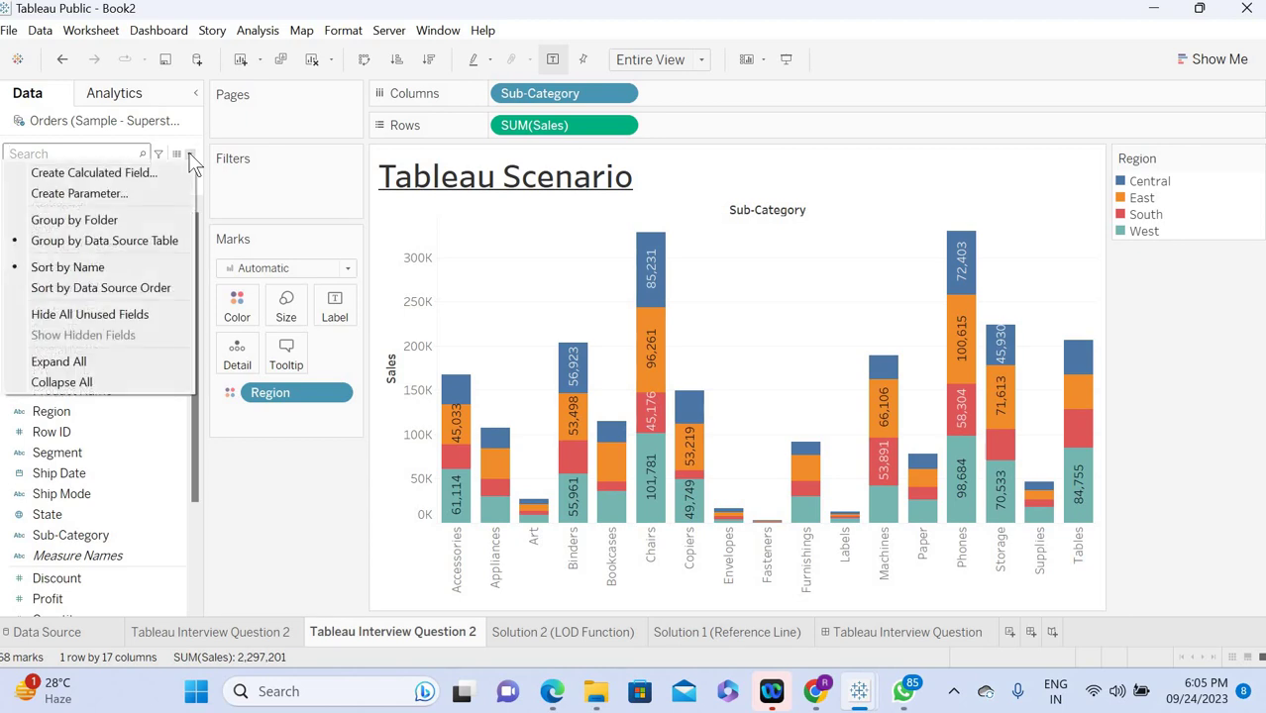
pyautogui.click(119, 170)
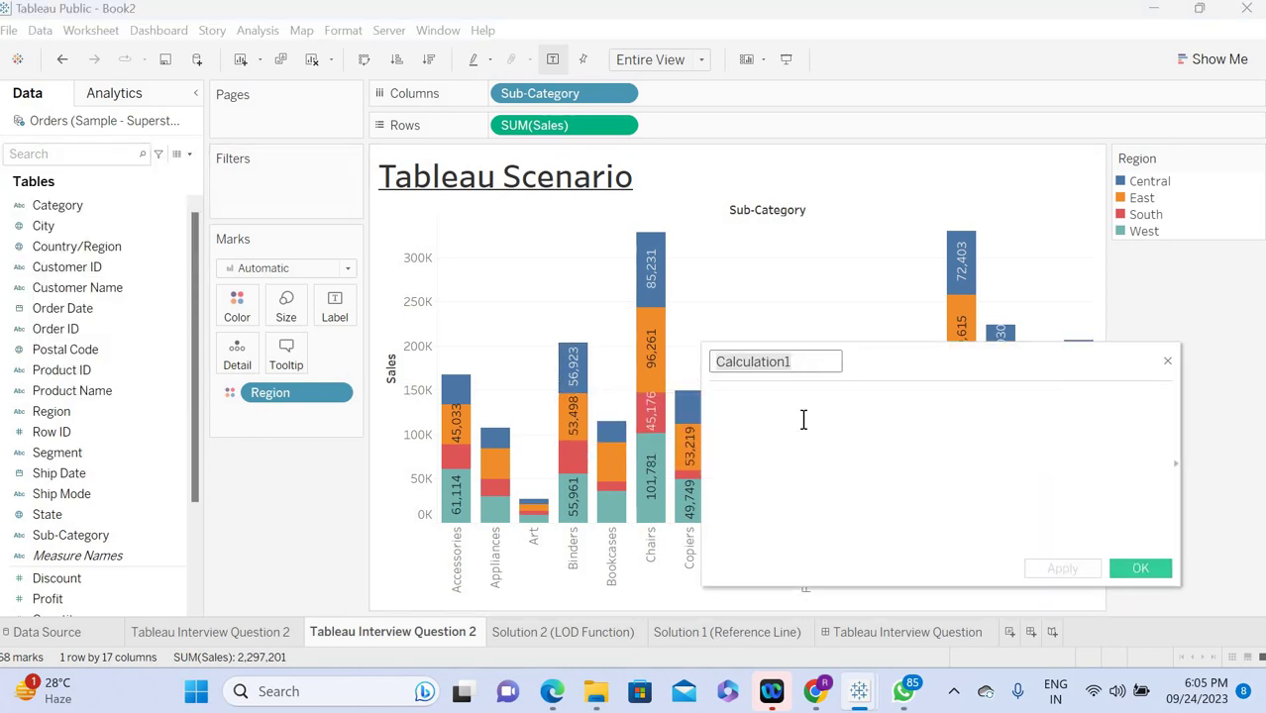
pyautogui.write('Sales by')
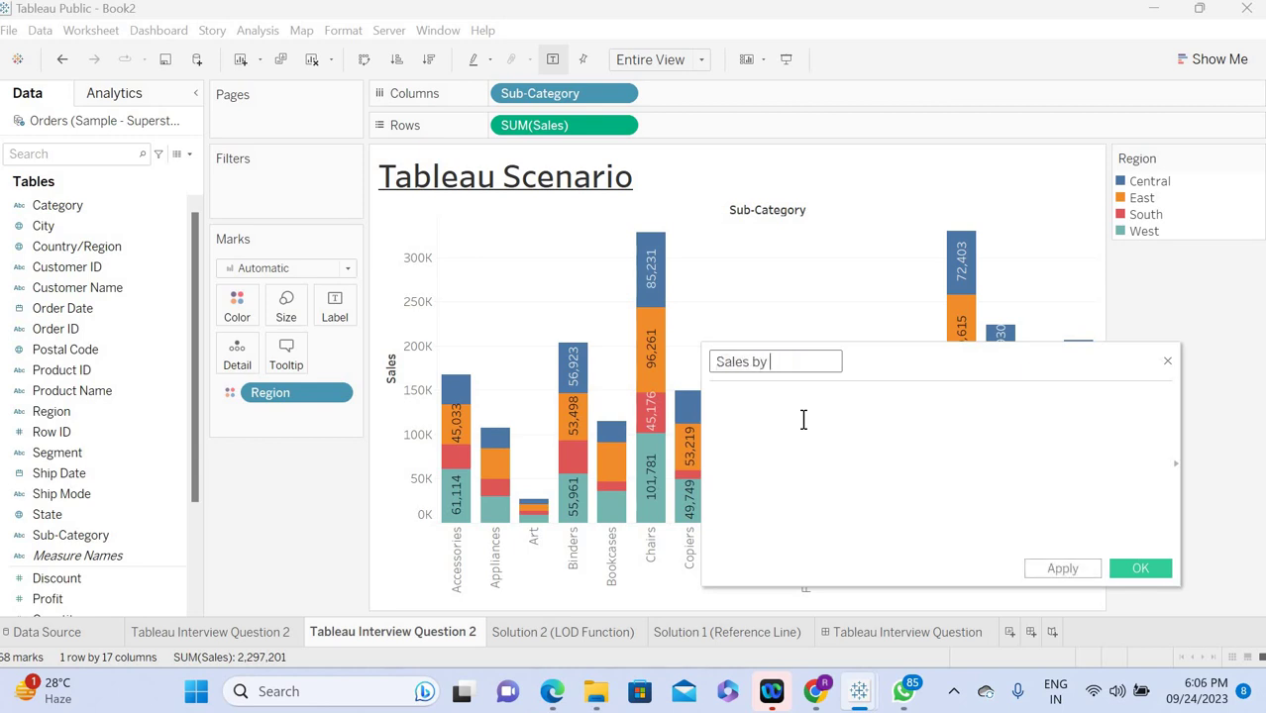
pyautogui.write(' subvatergory')
pyautogui.press('BackSpace')
pyautogui.write('y')
pyautogui.click(786, 429)
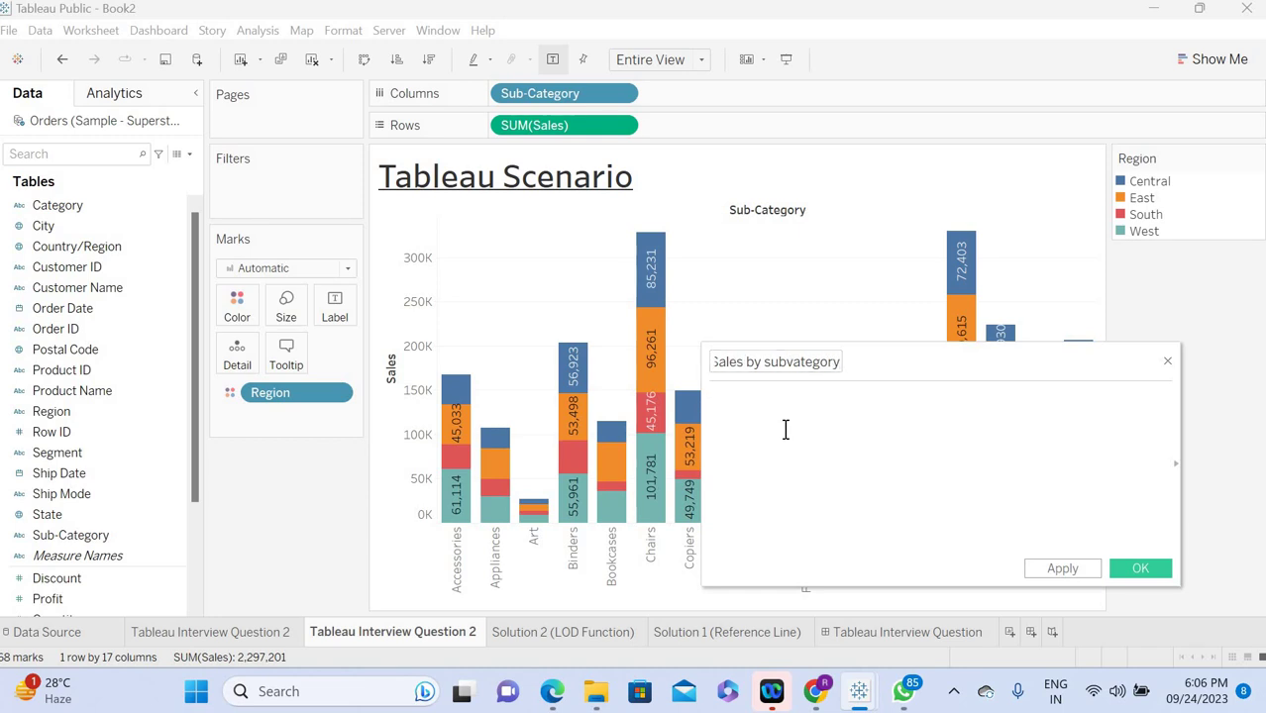
# Step: Enter the formula { FIXED [Sub-Category]:SUM([Sales])} and save the calculated field
pyautogui.write('{ FIX')
pyautogui.press('Return')
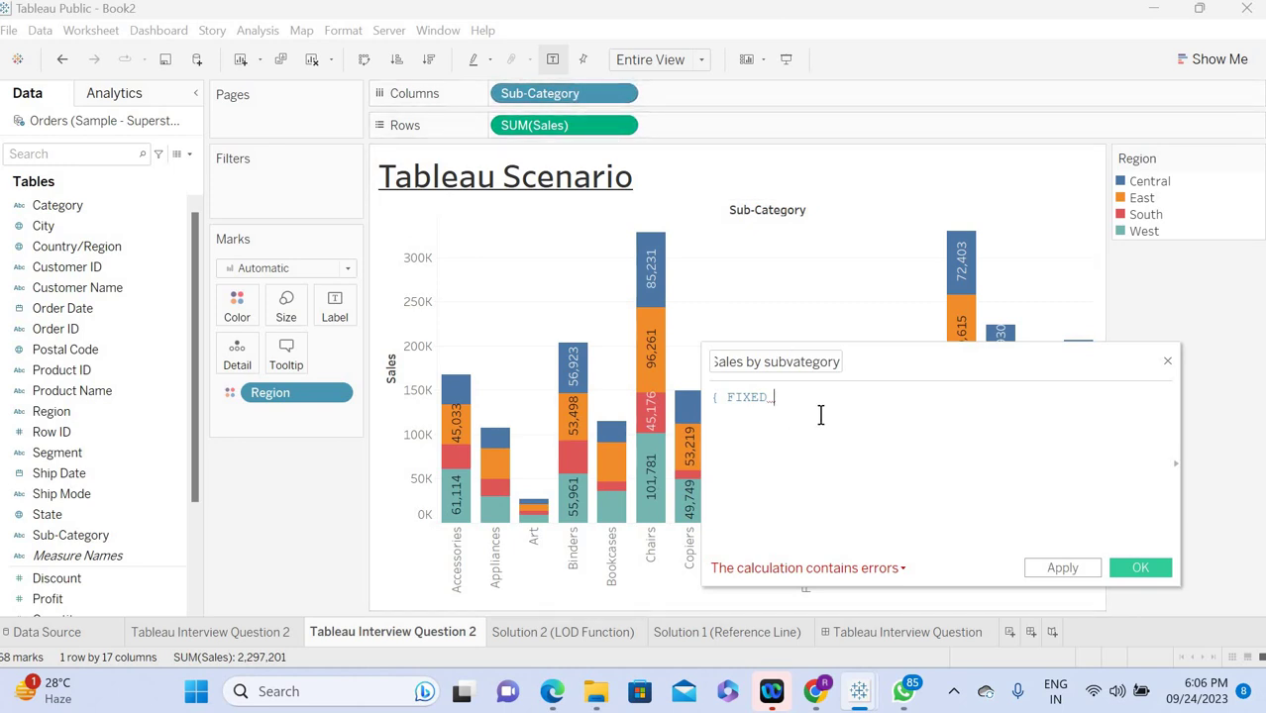
pyautogui.write('sub')
pyautogui.press('Return')
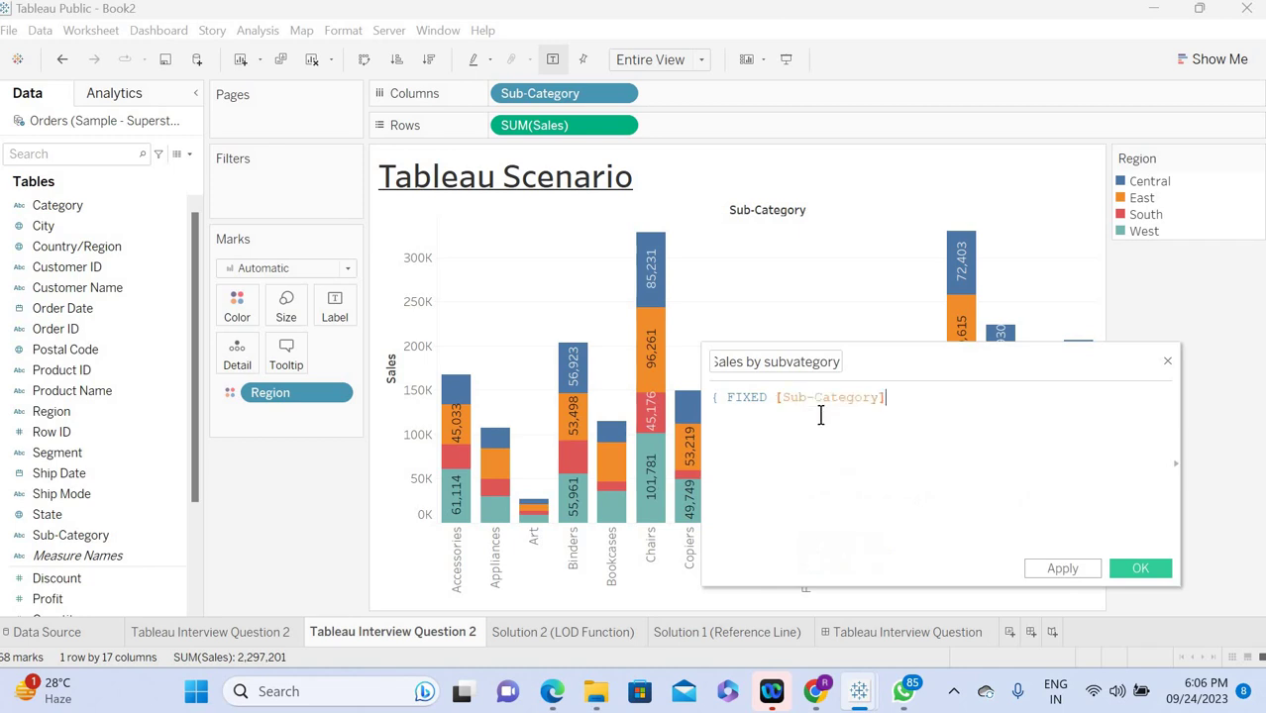
pyautogui.write(':sum')
pyautogui.press('Return')
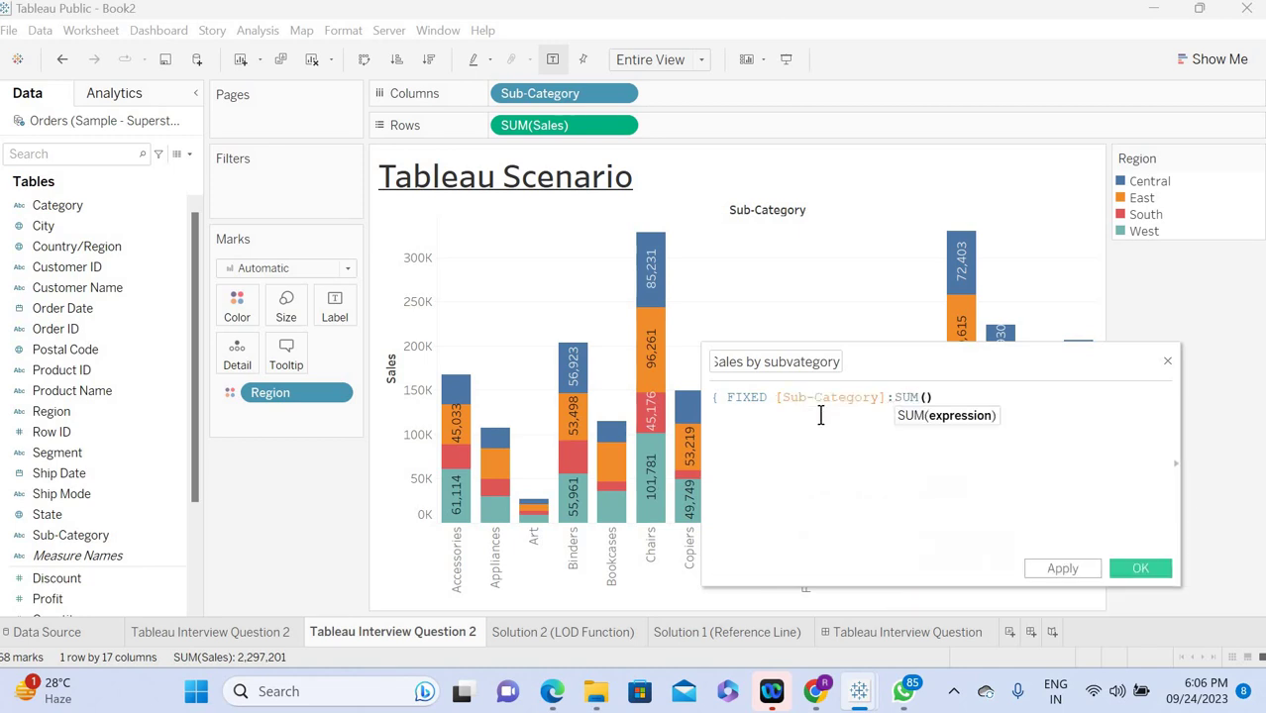
pyautogui.write('sa')
pyautogui.press('Return')
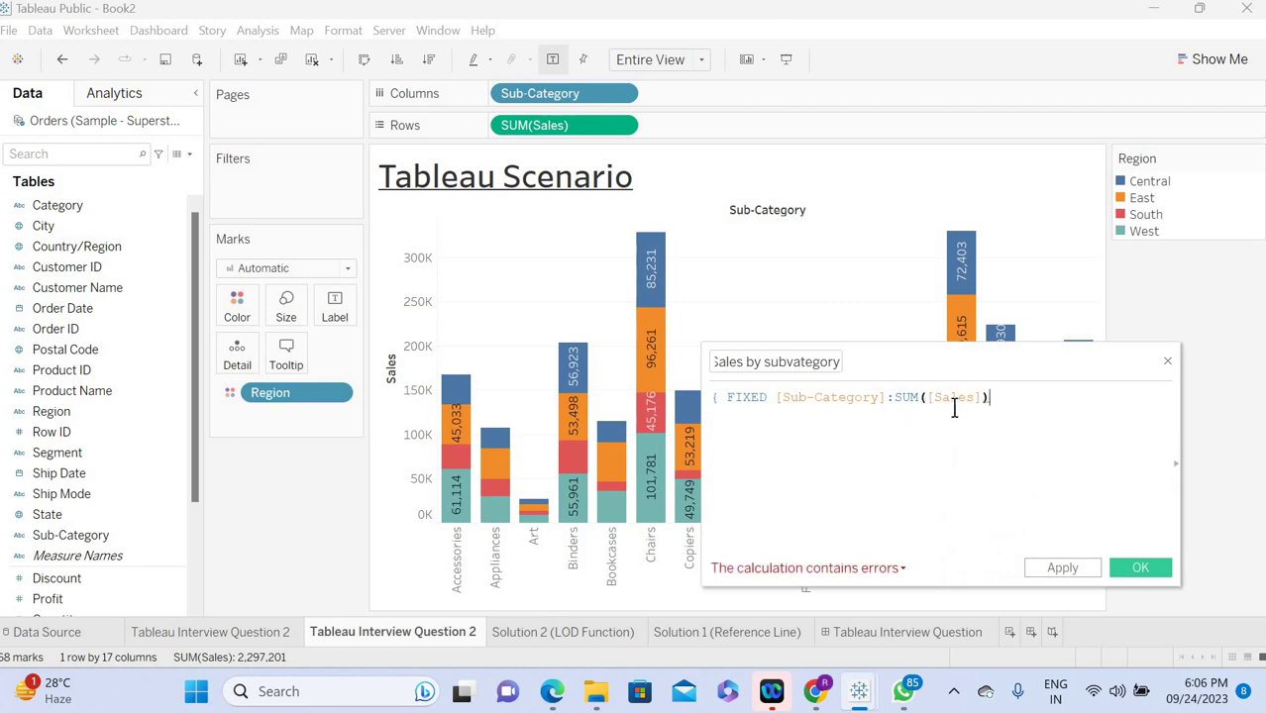
pyautogui.click(1006, 398)
pyautogui.write('}')
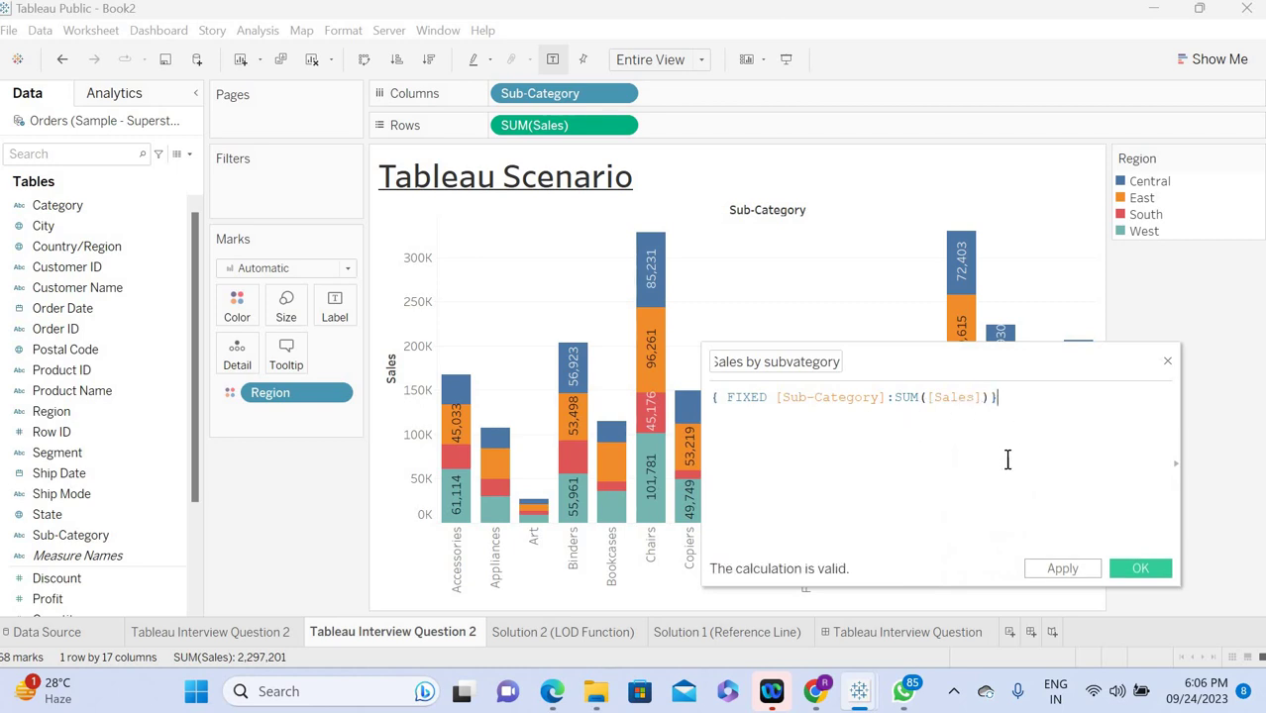
pyautogui.click(1065, 571)
pyautogui.click(1139, 567)
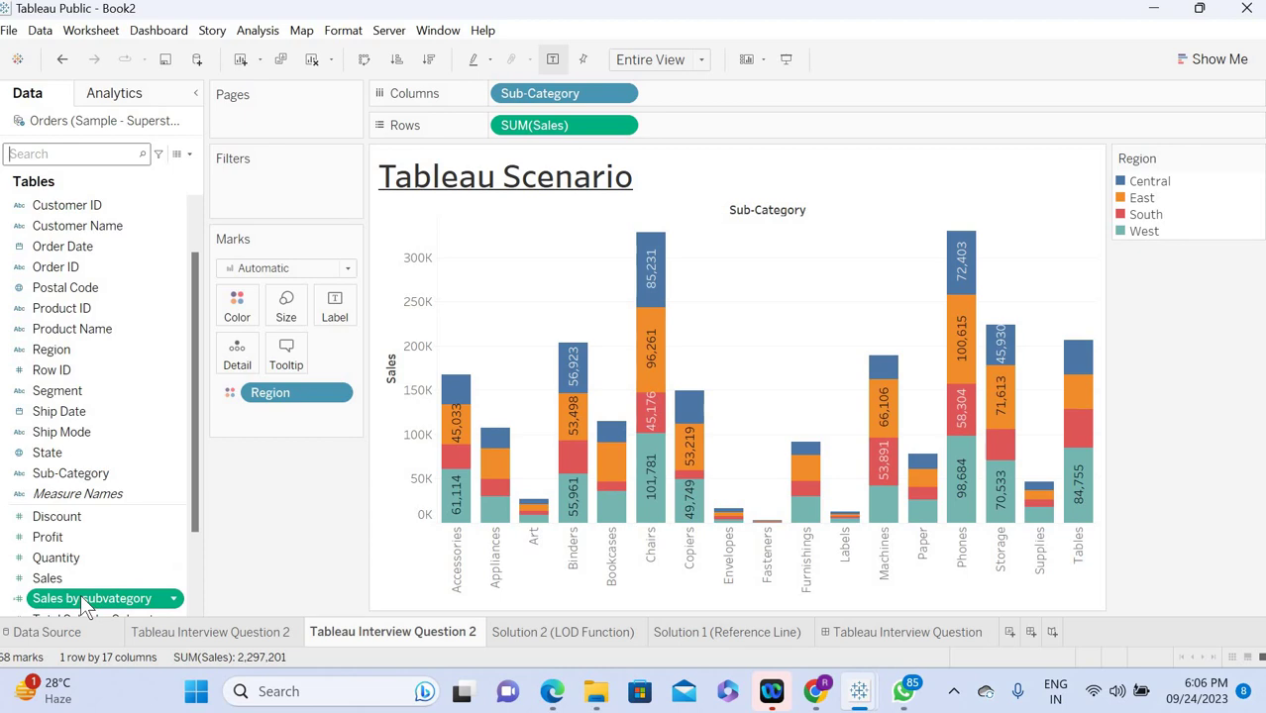
# Step: Add "Sales by subvategory" to Rows after SUM(Sales) and remove Region from its marks
pyautogui.moveTo(81, 598); pyautogui.dragTo(733, 132)
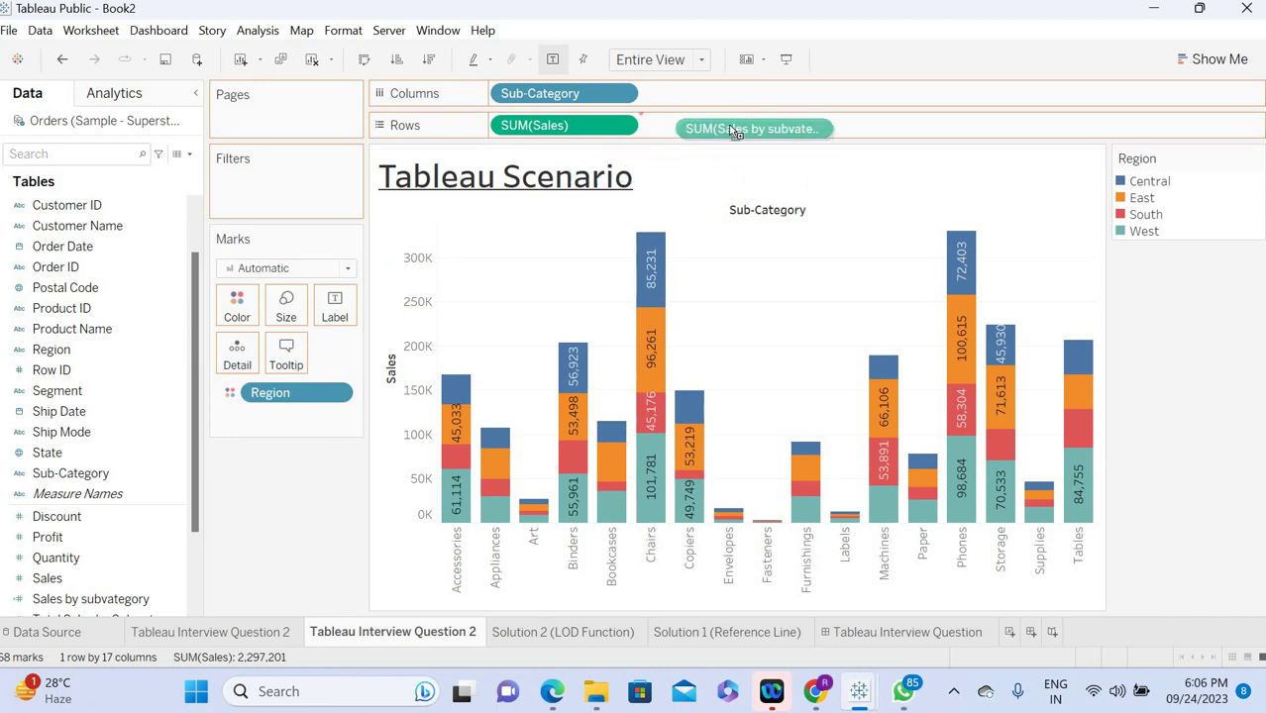
pyautogui.moveTo(733, 132); pyautogui.dragTo(734, 133)
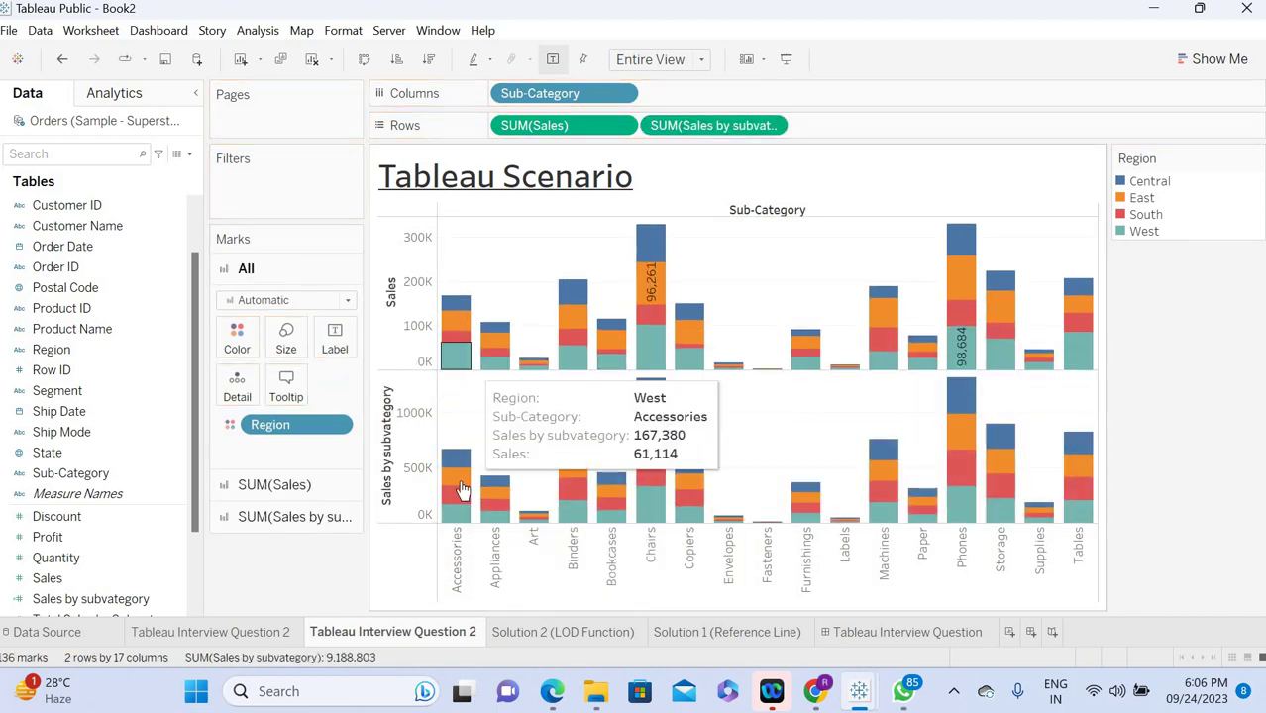
pyautogui.click(253, 515)
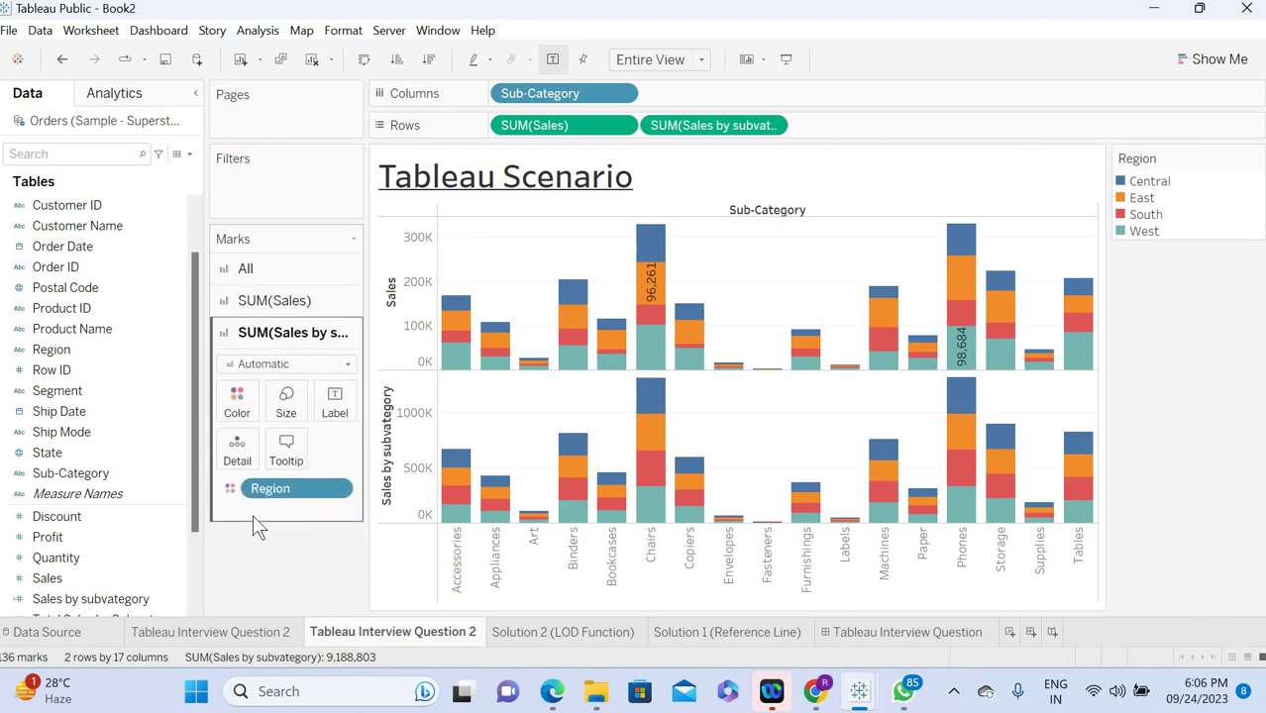
pyautogui.moveTo(291, 491); pyautogui.dragTo(283, 564)
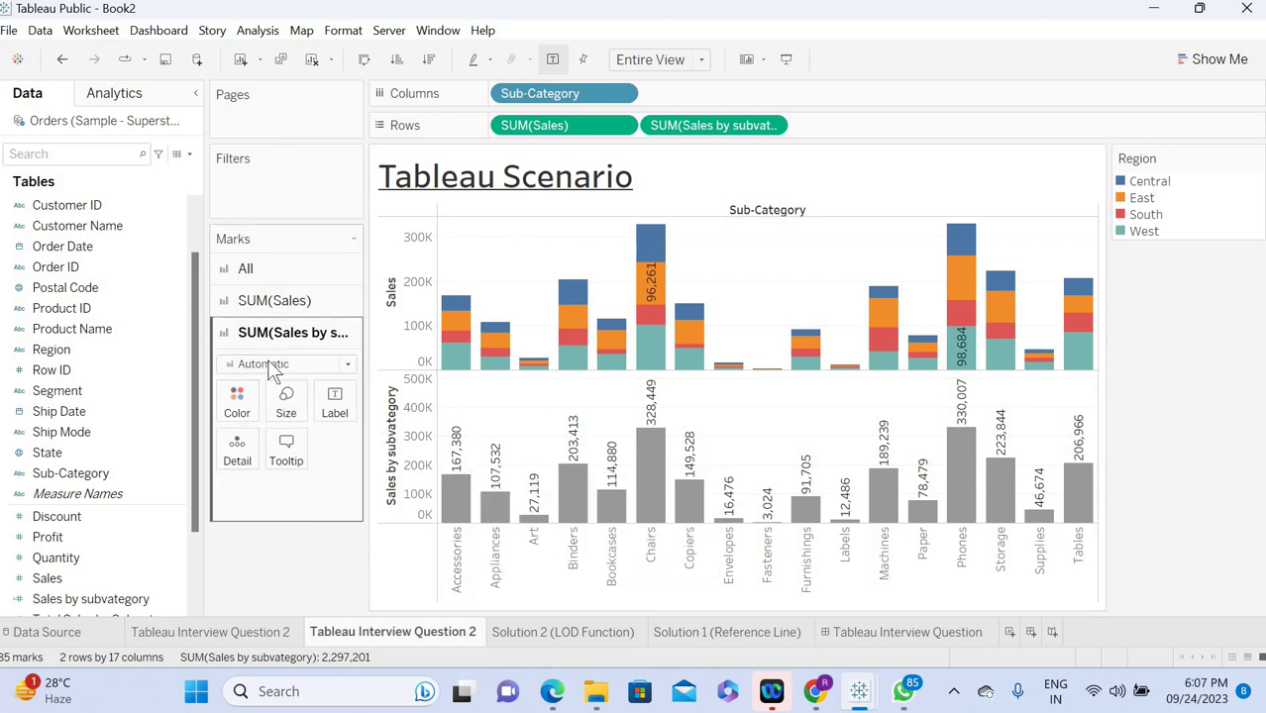
# Step: Change the "Sales by subvategory" marks to Gantt Bar and combine the measure with SUM(Sales) as a dual axis
pyautogui.moveTo(458, 495)
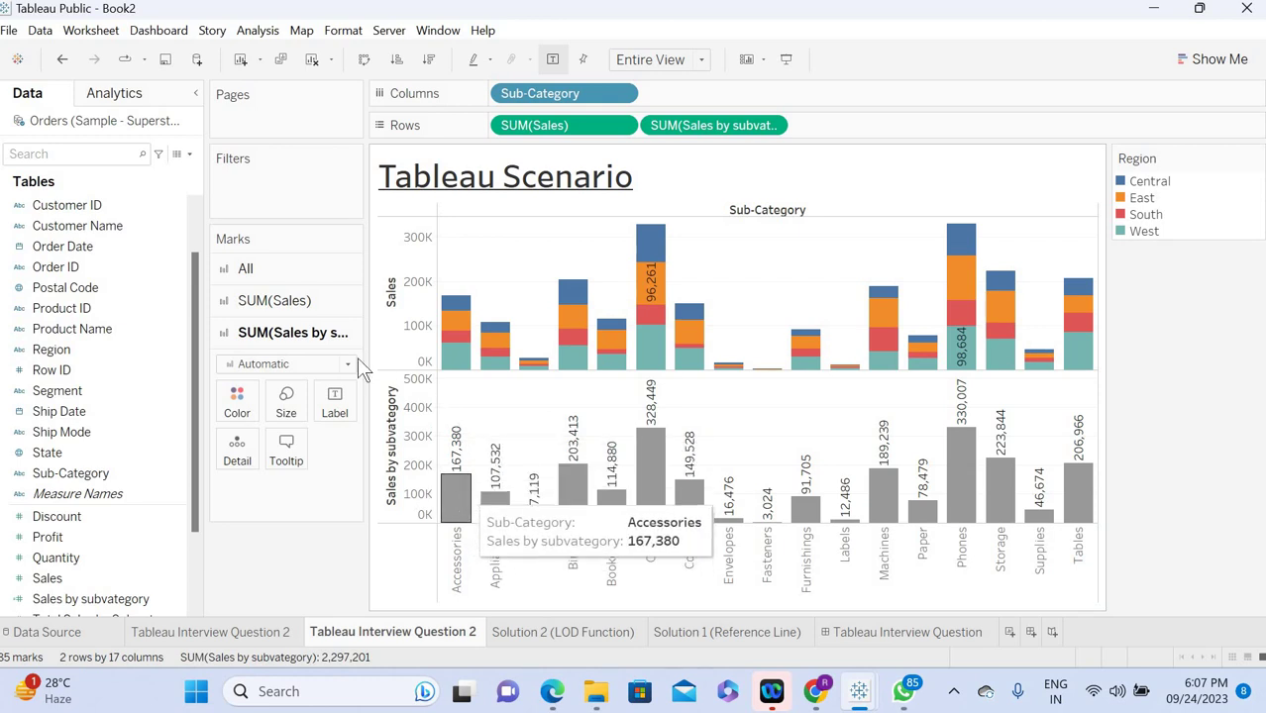
pyautogui.click(282, 366)
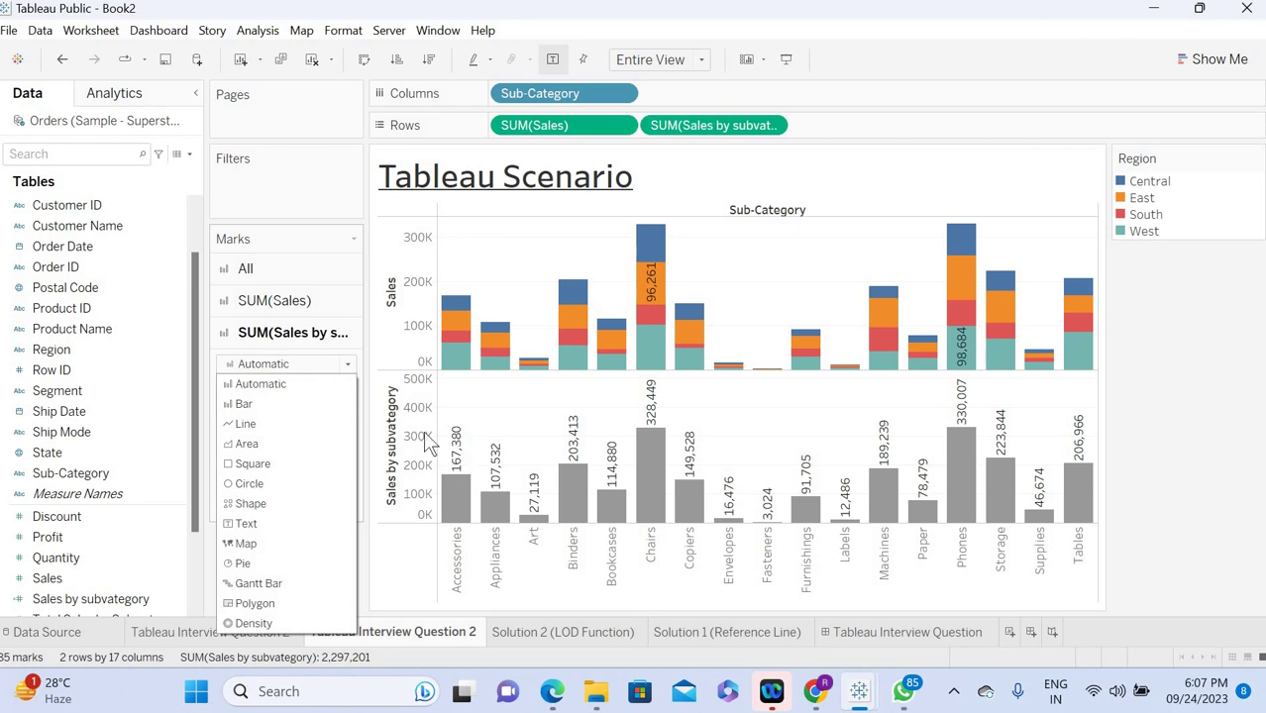
pyautogui.click(260, 584)
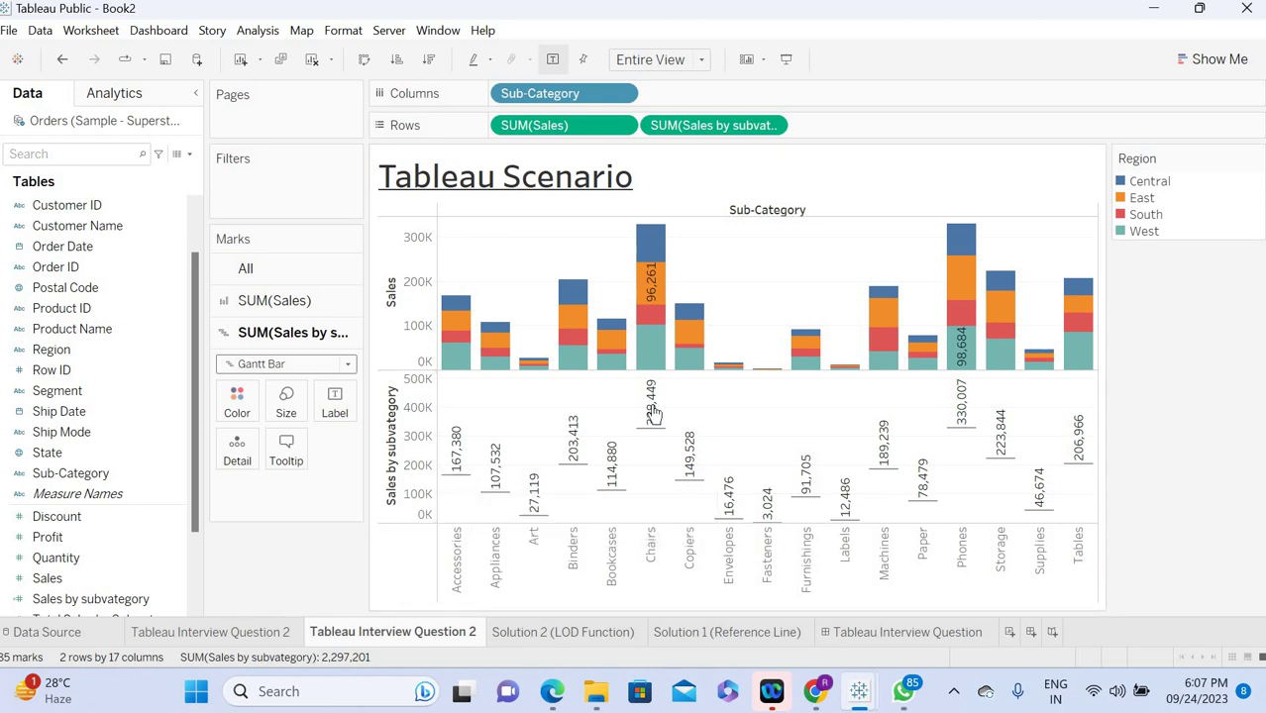
pyautogui.click(772, 126)
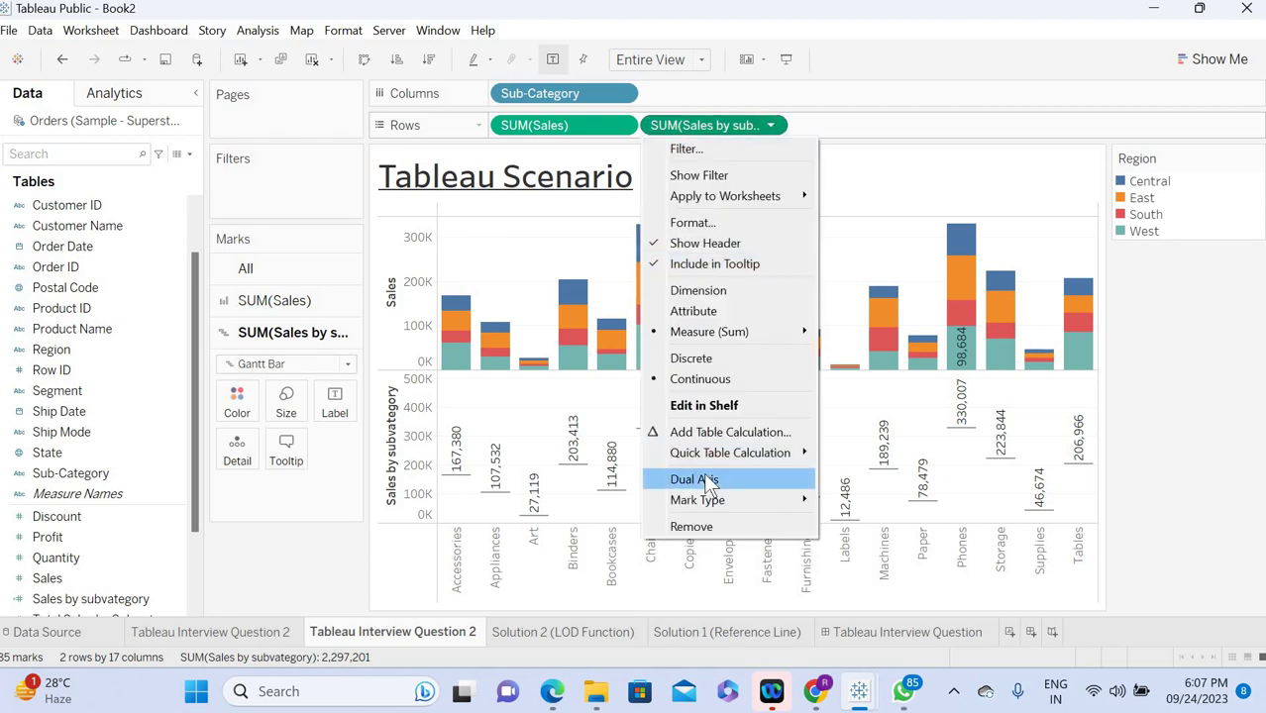
pyautogui.click(705, 479)
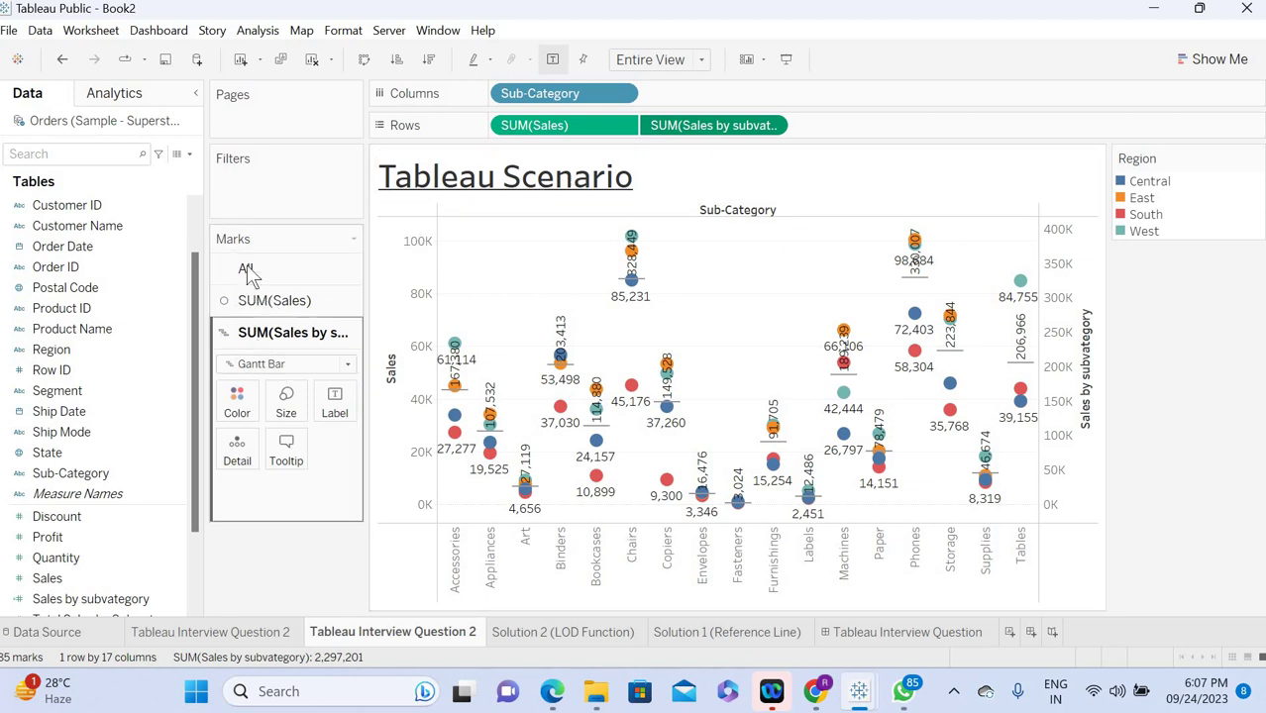
# Step: Change the SUM(Sales) marks from automatic to Bar so each sub-category is a region-stacked bar
pyautogui.click(274, 307)
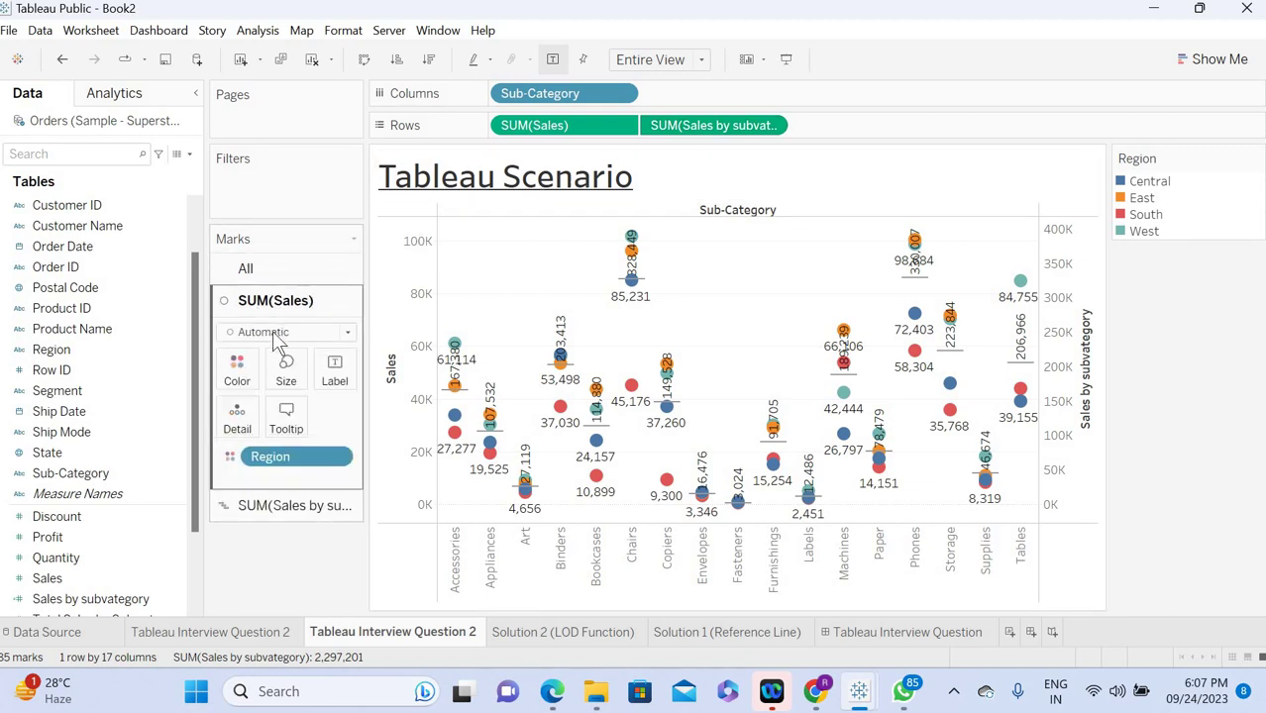
pyautogui.click(278, 333)
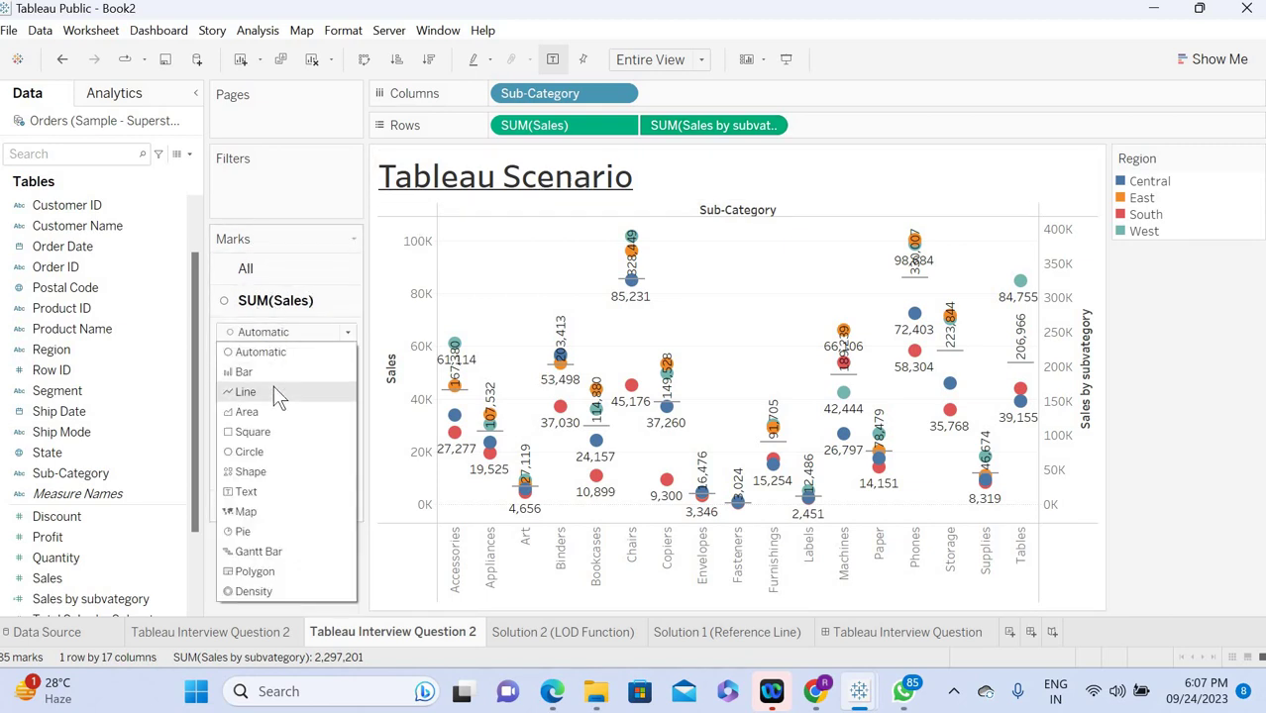
pyautogui.click(263, 373)
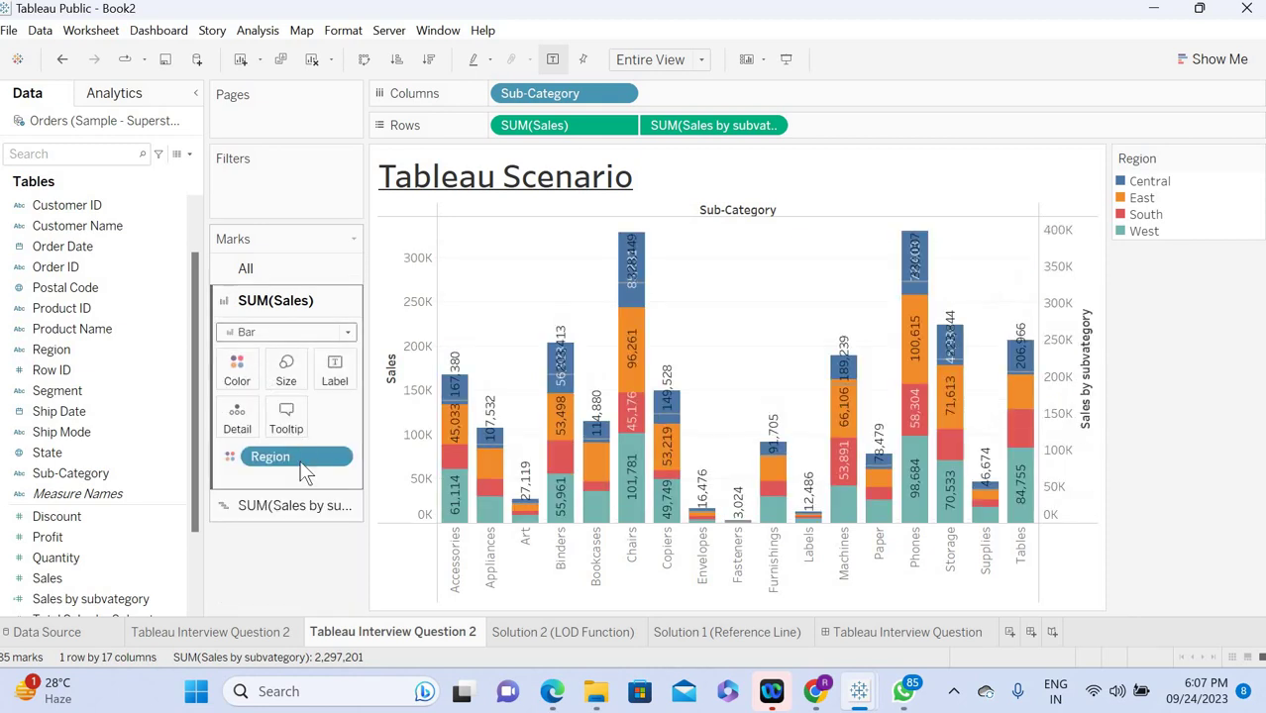
# Step: Synchronize the "Sales by subvategory" axis with the Sales axis
pyautogui.click(274, 505)
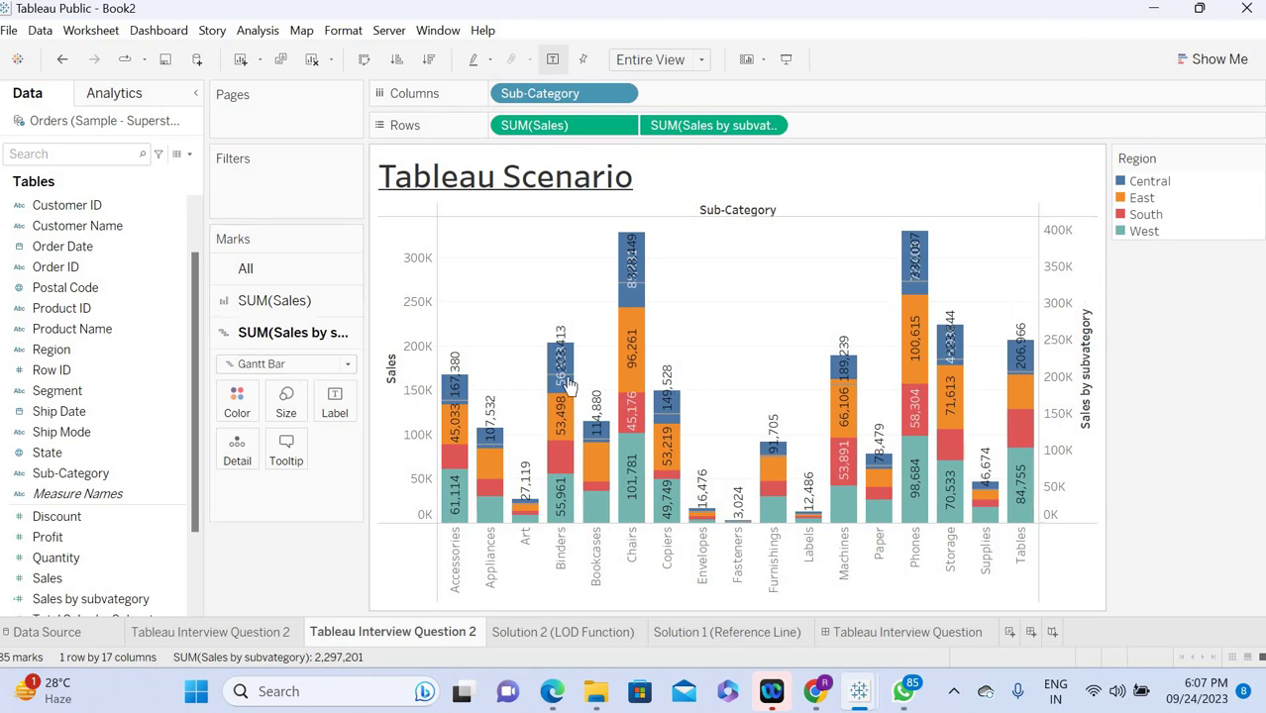
pyautogui.moveTo(553, 384)
pyautogui.rightClick(1051, 270)
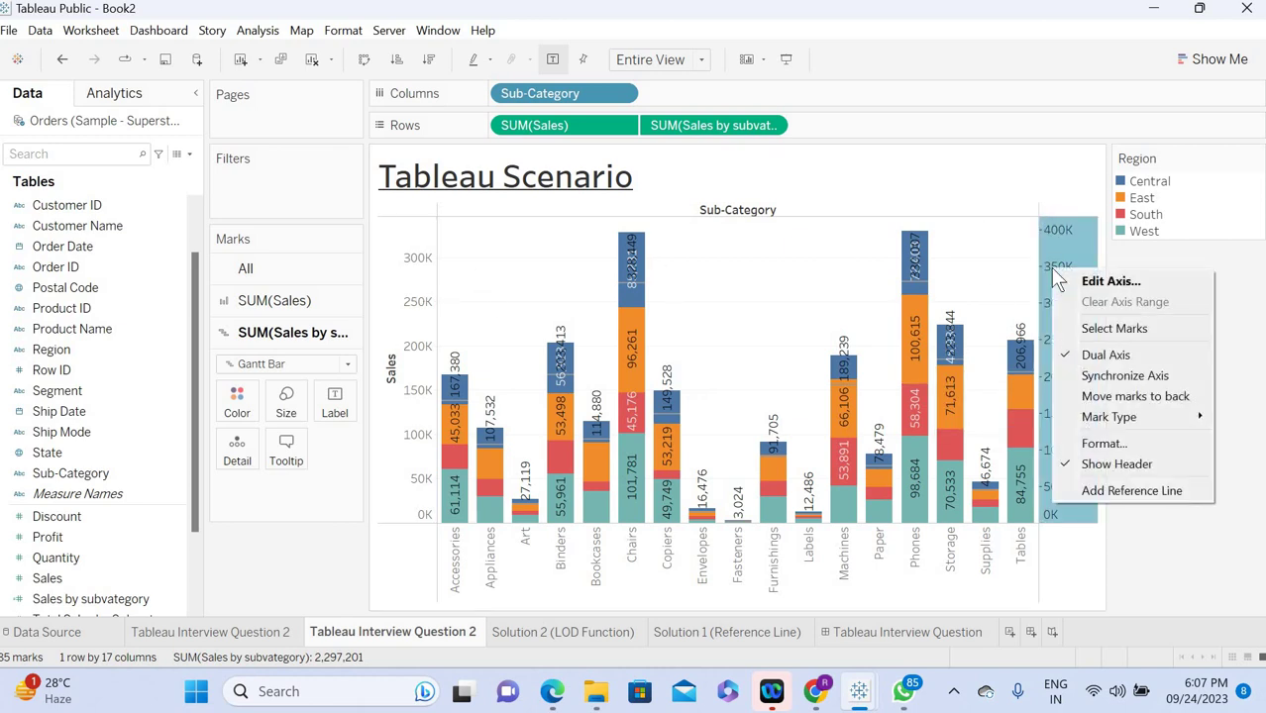
pyautogui.click(1106, 377)
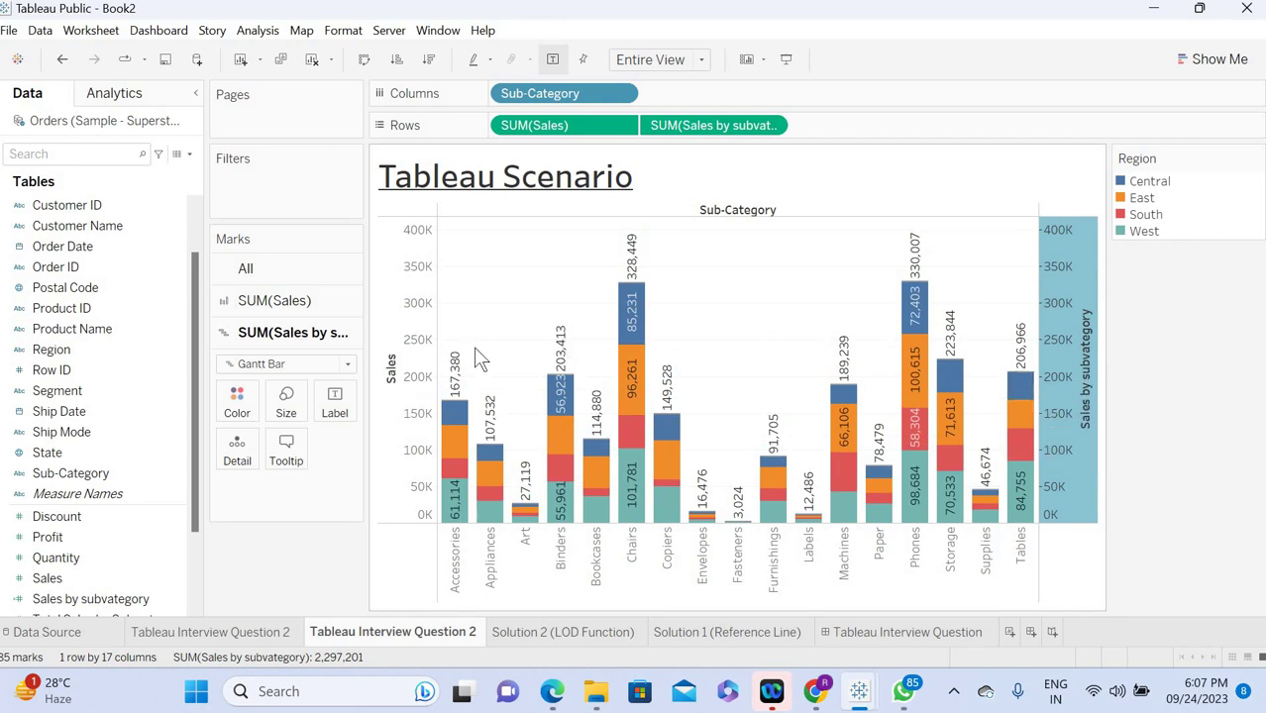
# Step: Set the color opacity of the "Sales by subvategory" Gantt marks to 0%
pyautogui.moveTo(453, 411)
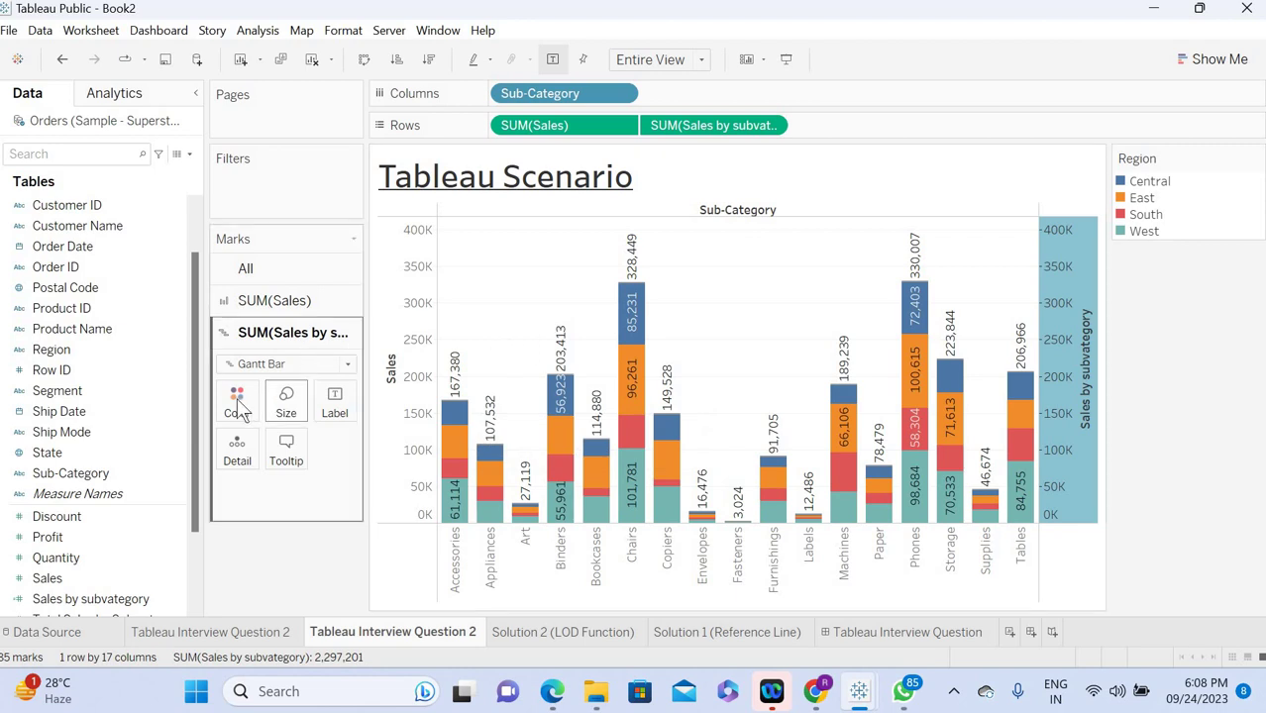
pyautogui.moveTo(635, 295)
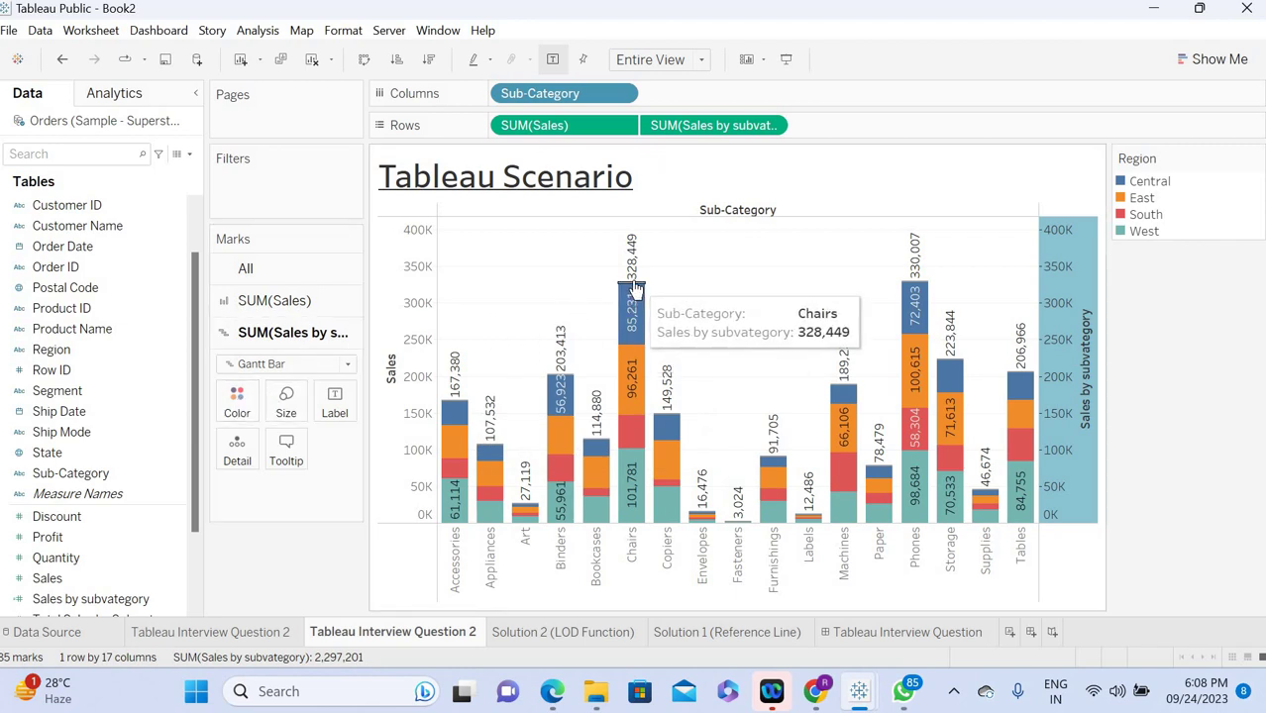
pyautogui.click(237, 408)
pyautogui.moveTo(333, 300); pyautogui.dragTo(219, 300)
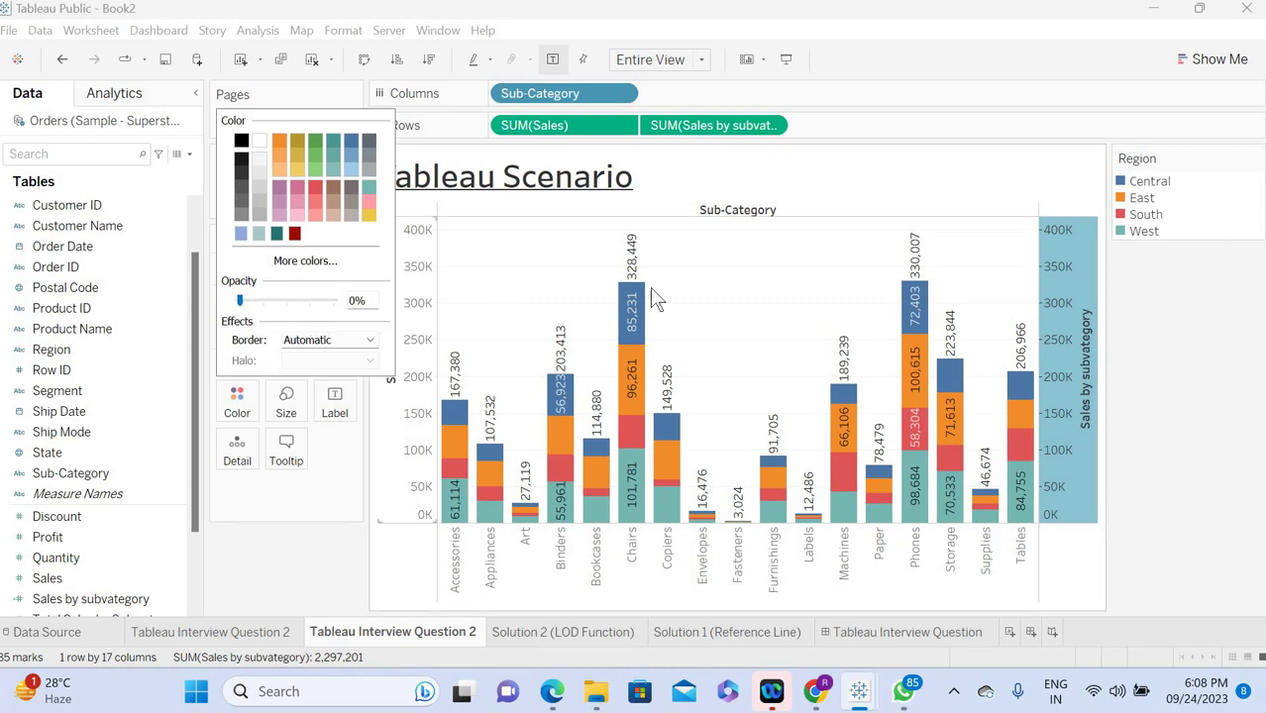
pyautogui.click(710, 330)
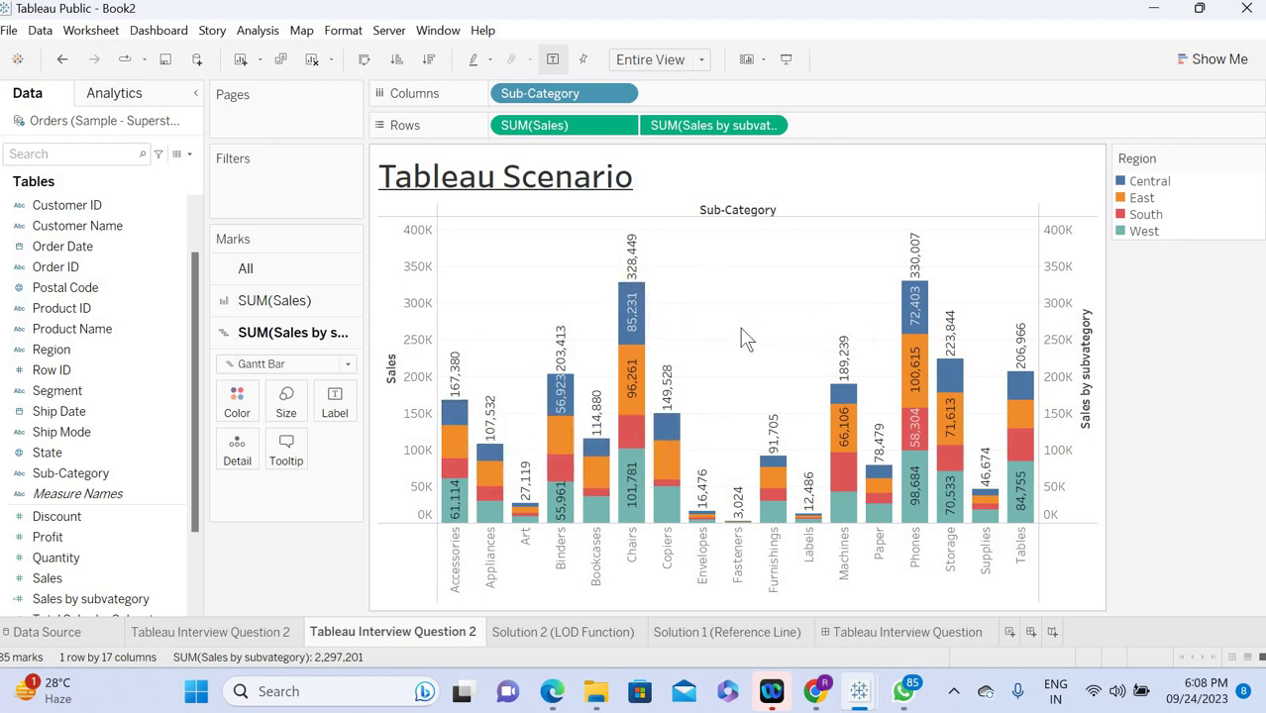
# Step: Compare the bar totals on the reference-line sheet "Tableau Interview Question 2" with the LOD version, ending on the LOD sheet
pyautogui.click(248, 634)
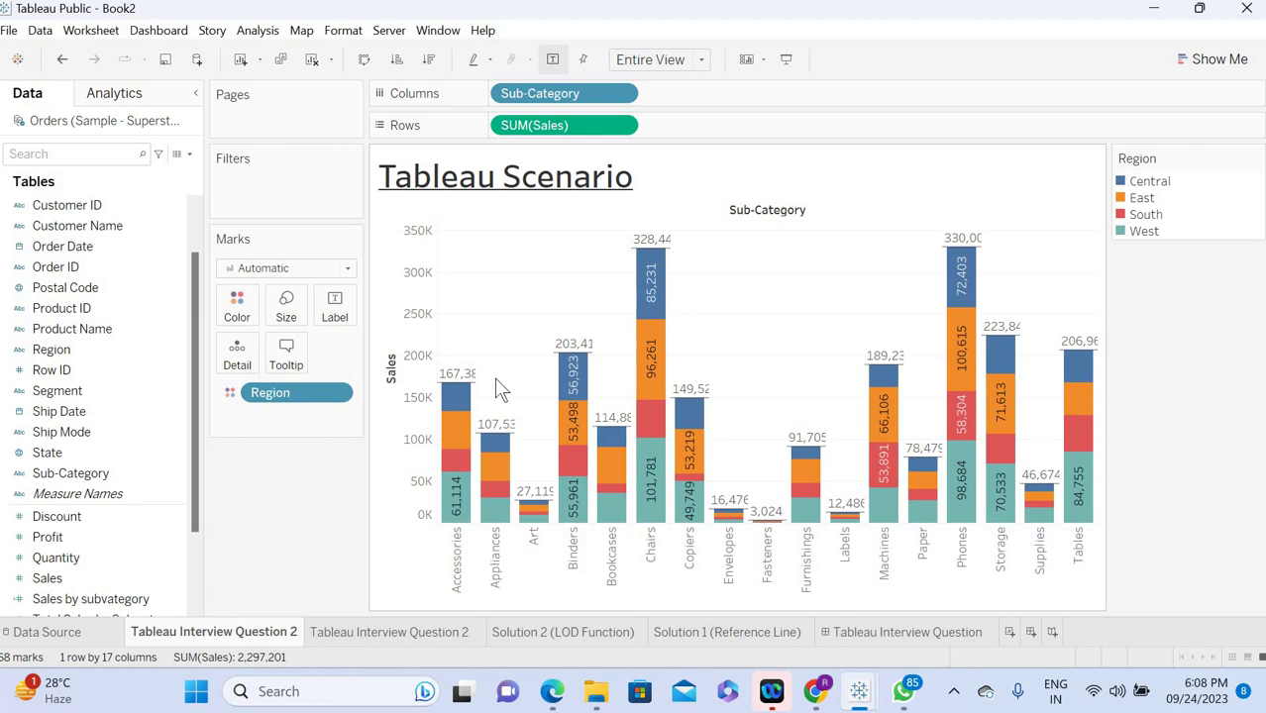
pyautogui.moveTo(498, 378)
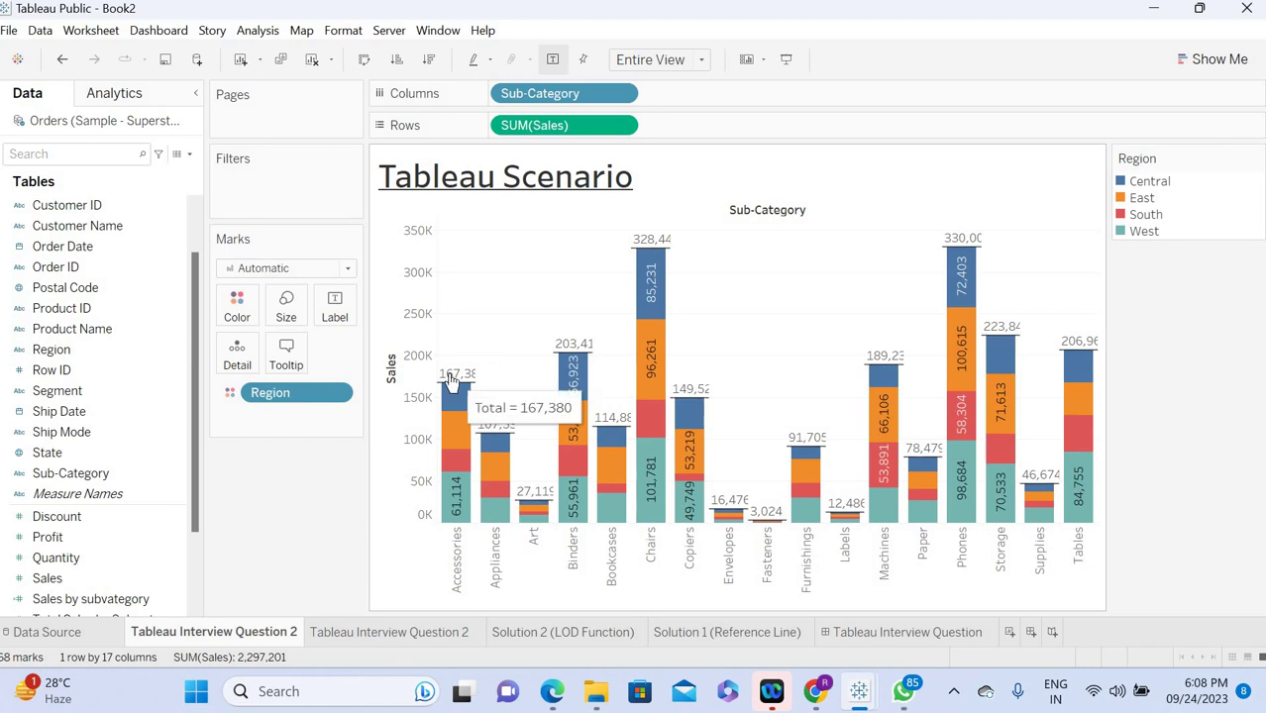
pyautogui.moveTo(456, 389)
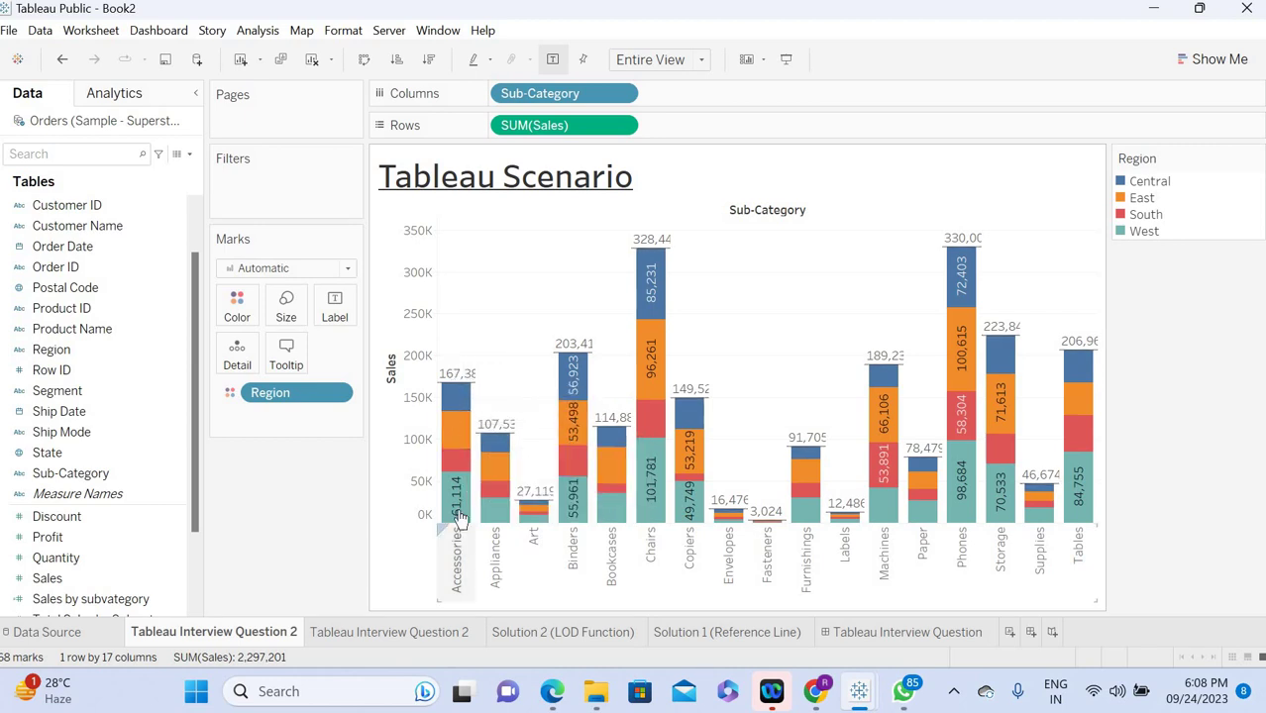
pyautogui.moveTo(445, 432)
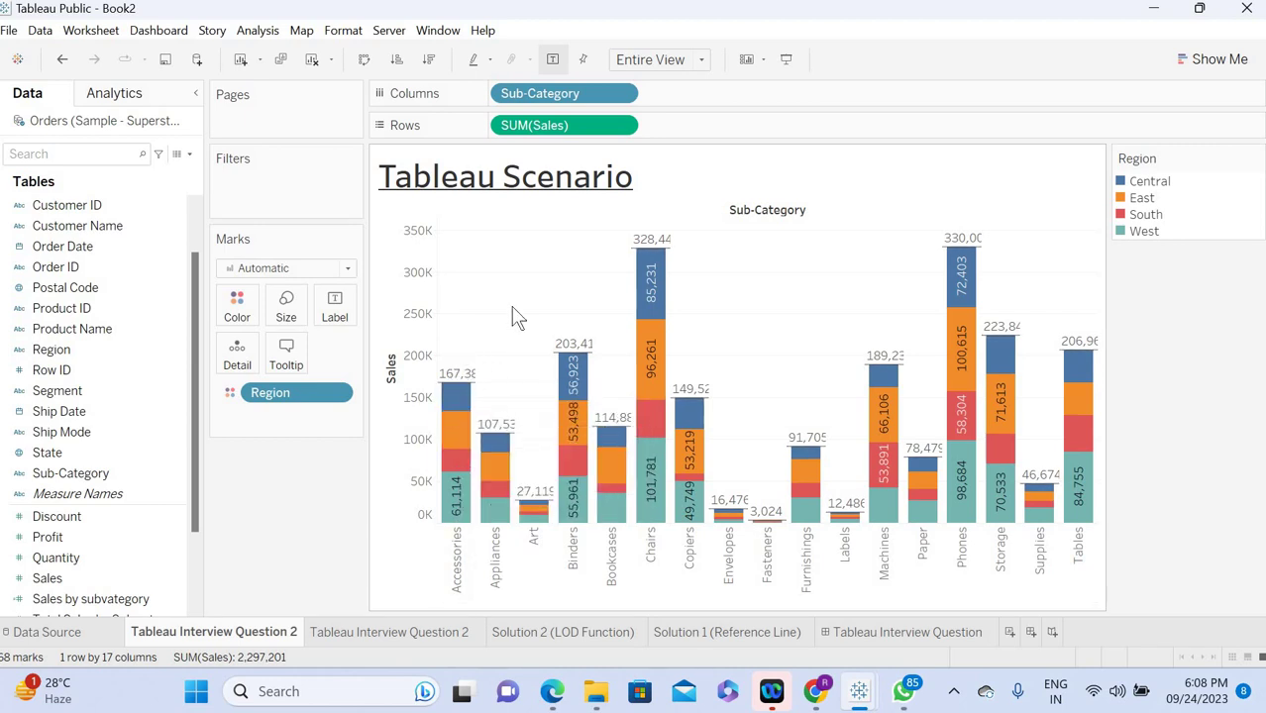
pyautogui.click(358, 632)
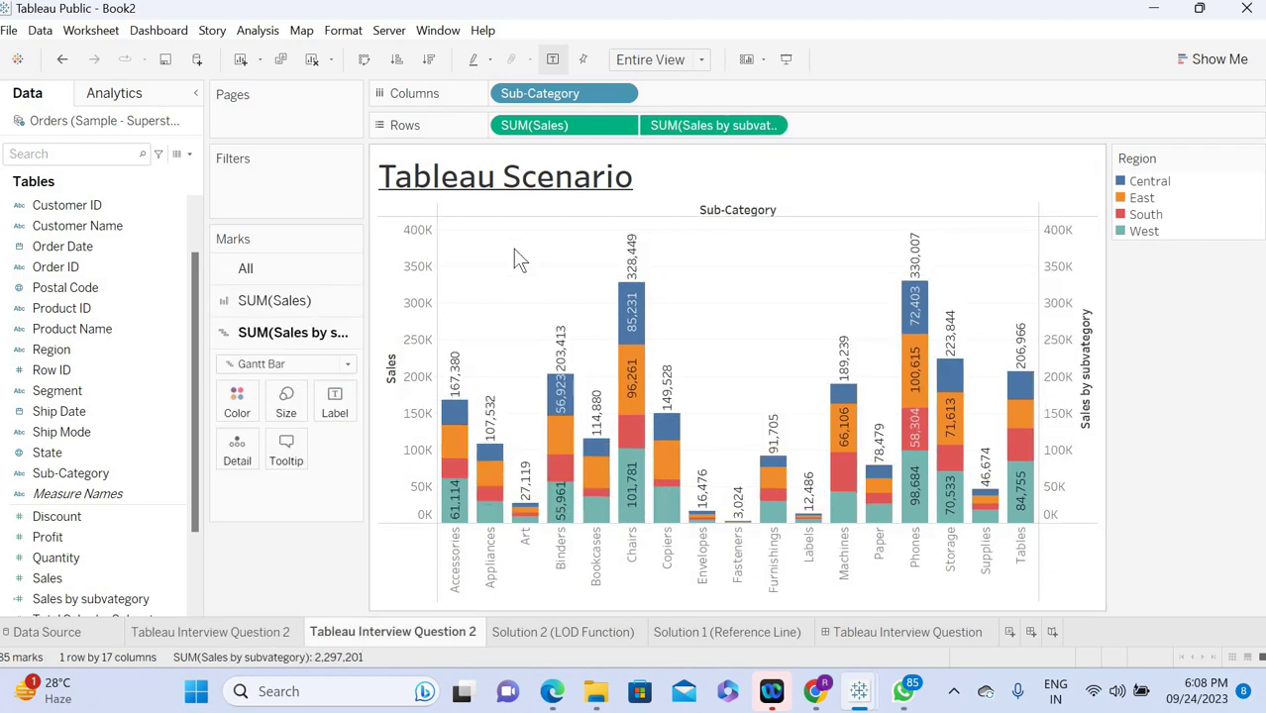